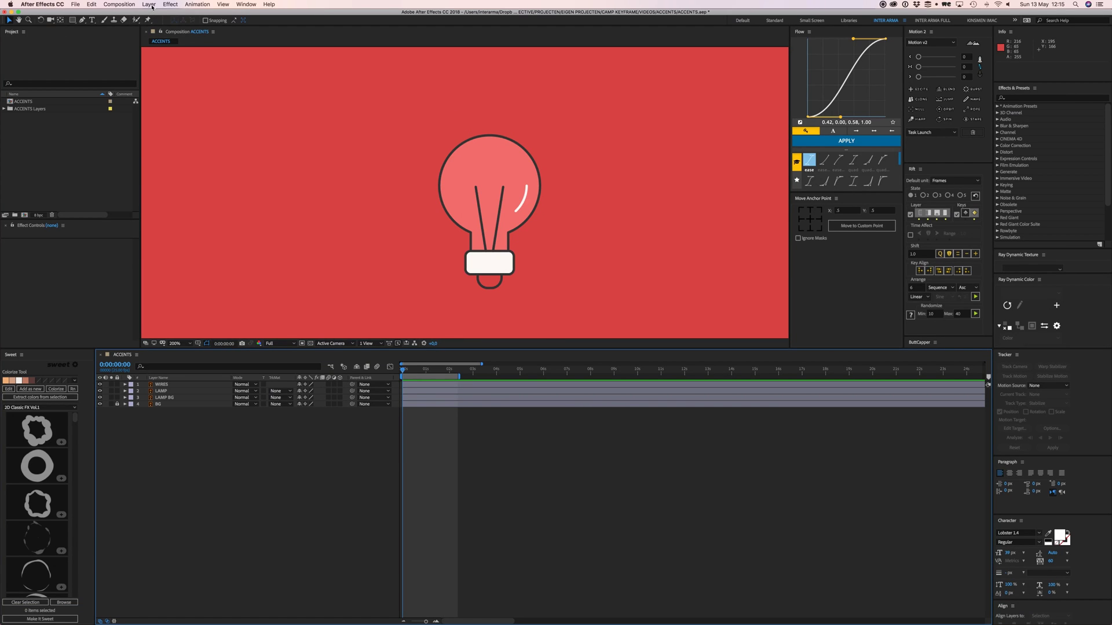
# Step: Draw an ellipse over the bulb's glass with no outline and a cream fill
pyautogui.moveTo(72, 20); pyautogui.dragTo(93, 39)
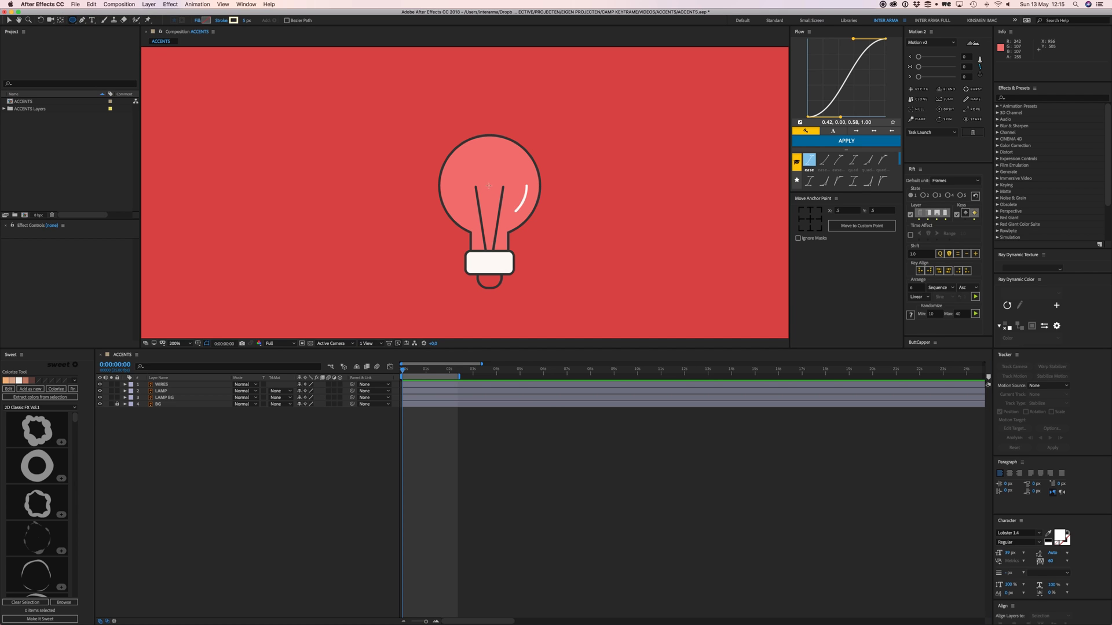
pyautogui.moveTo(488, 185); pyautogui.dragTo(536, 234)
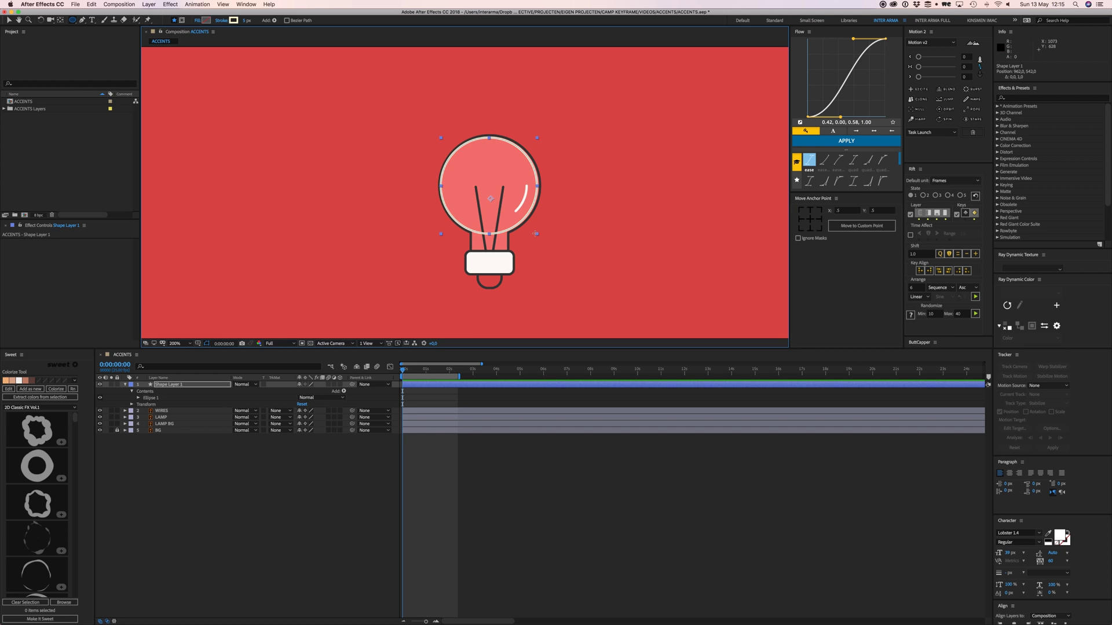
pyautogui.moveTo(246, 20); pyautogui.dragTo(202, 22)
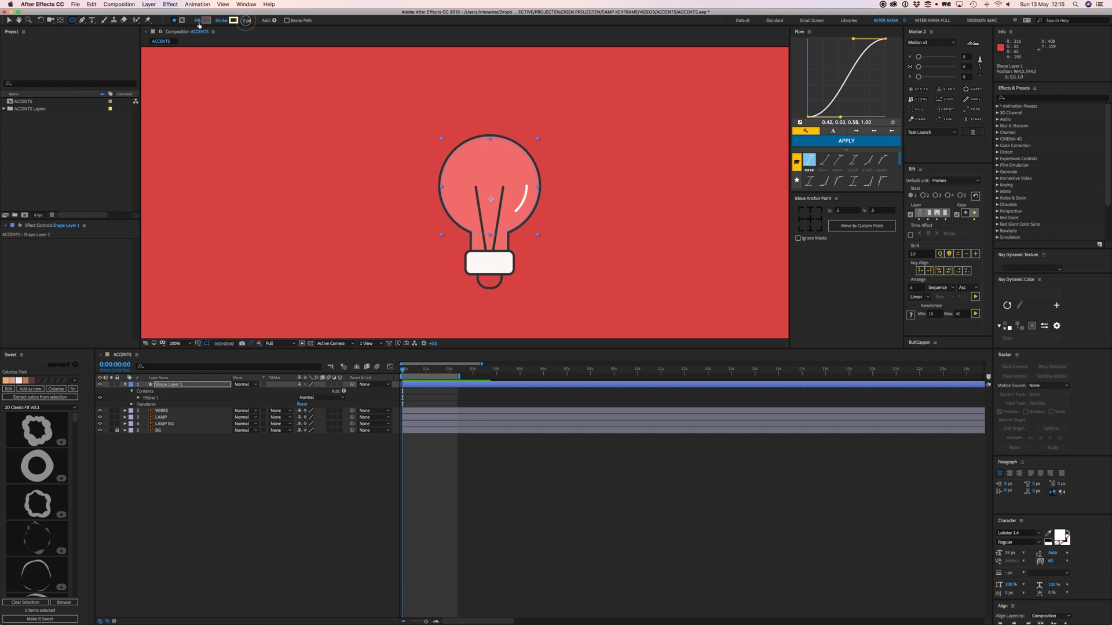
pyautogui.click(201, 23)
pyautogui.click(205, 241)
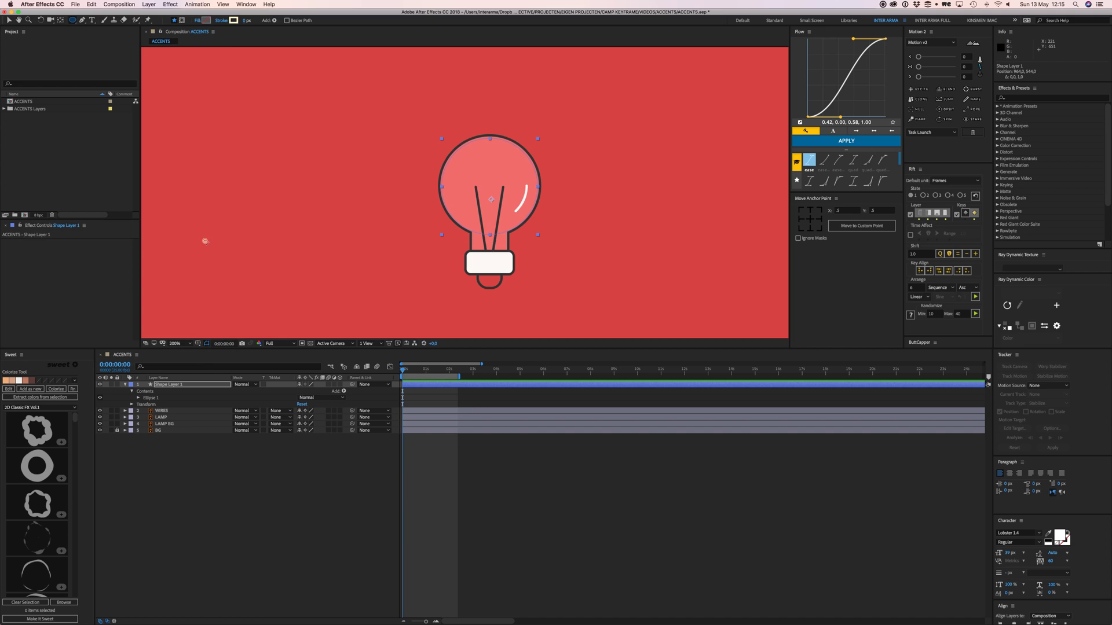
pyautogui.press('v')
pyautogui.click(501, 184)
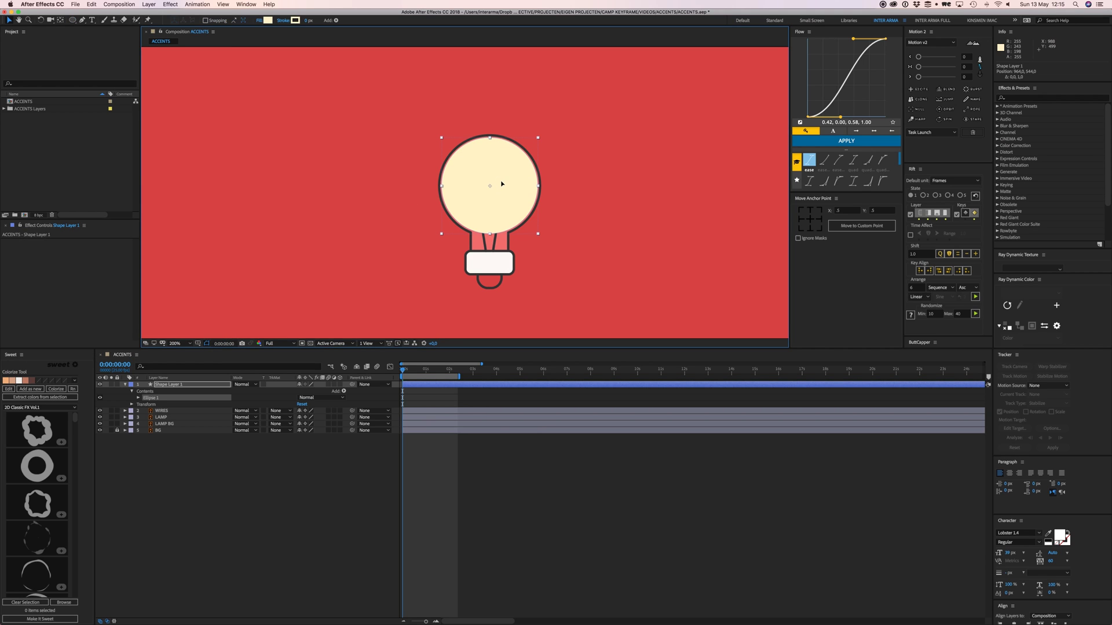
# Step: Scale the circle to 103% and nudge it down one pixel
pyautogui.press('s')
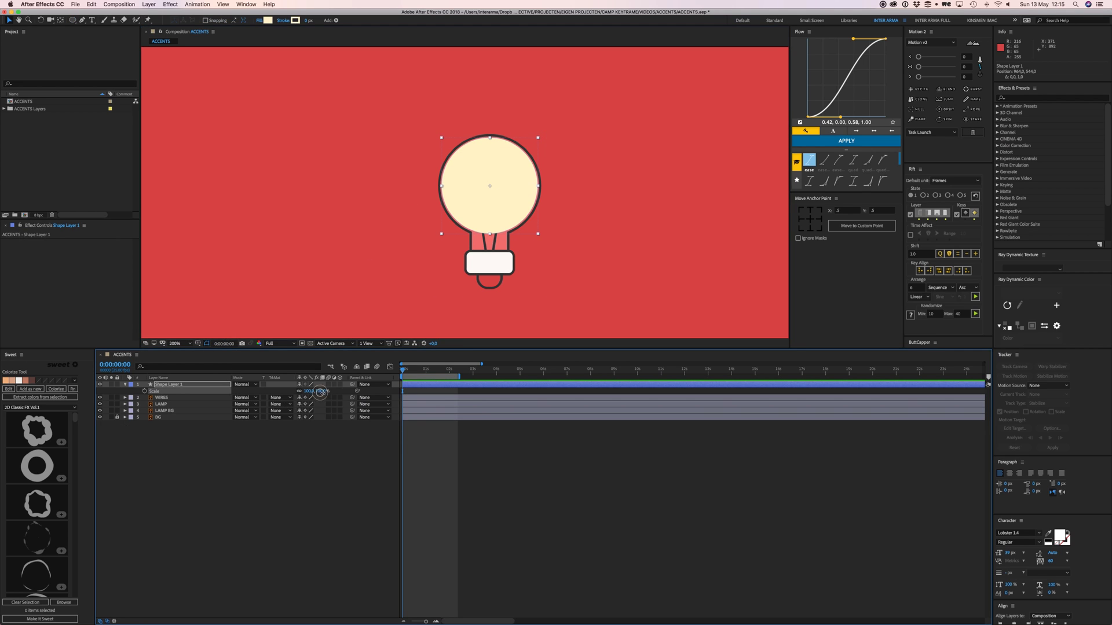
pyautogui.moveTo(323, 395); pyautogui.dragTo(323, 395)
pyautogui.press('Down')
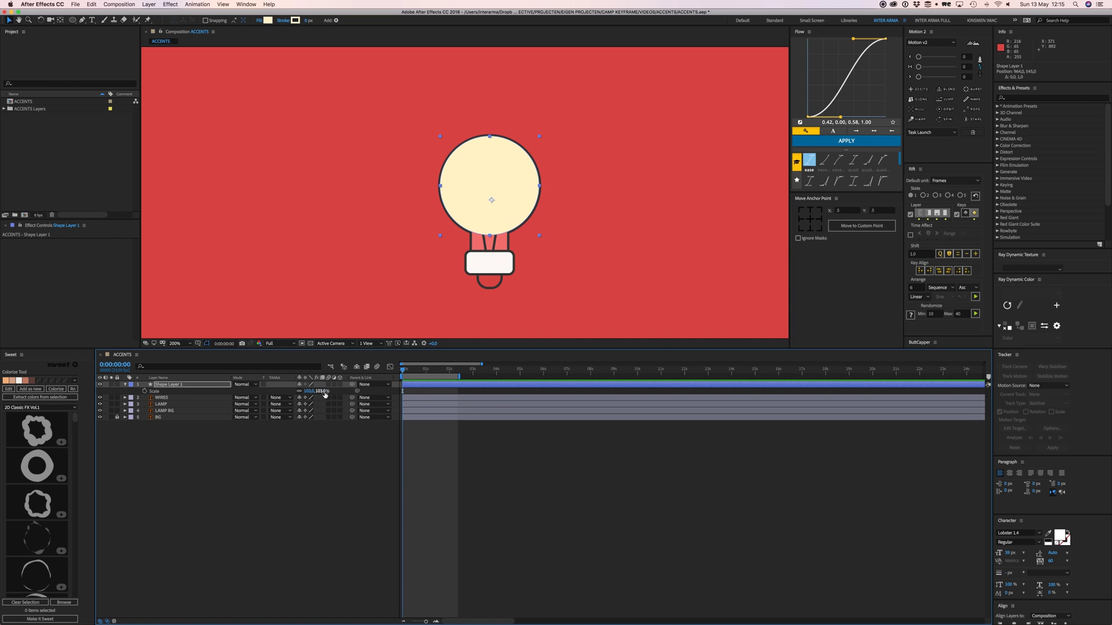
# Step: Hide the circle, test-move the WIRES, LAMP and LAMP BG layers, then undo the moves
pyautogui.click(99, 384)
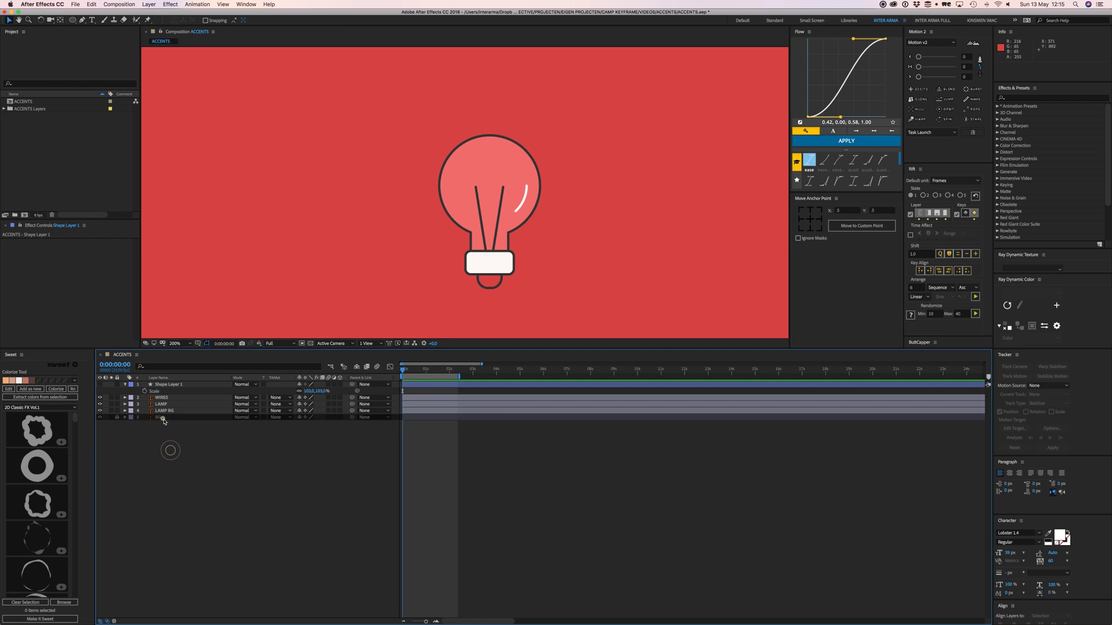
pyautogui.click(167, 398)
pyautogui.moveTo(499, 210); pyautogui.dragTo(369, 193)
pyautogui.click(168, 404)
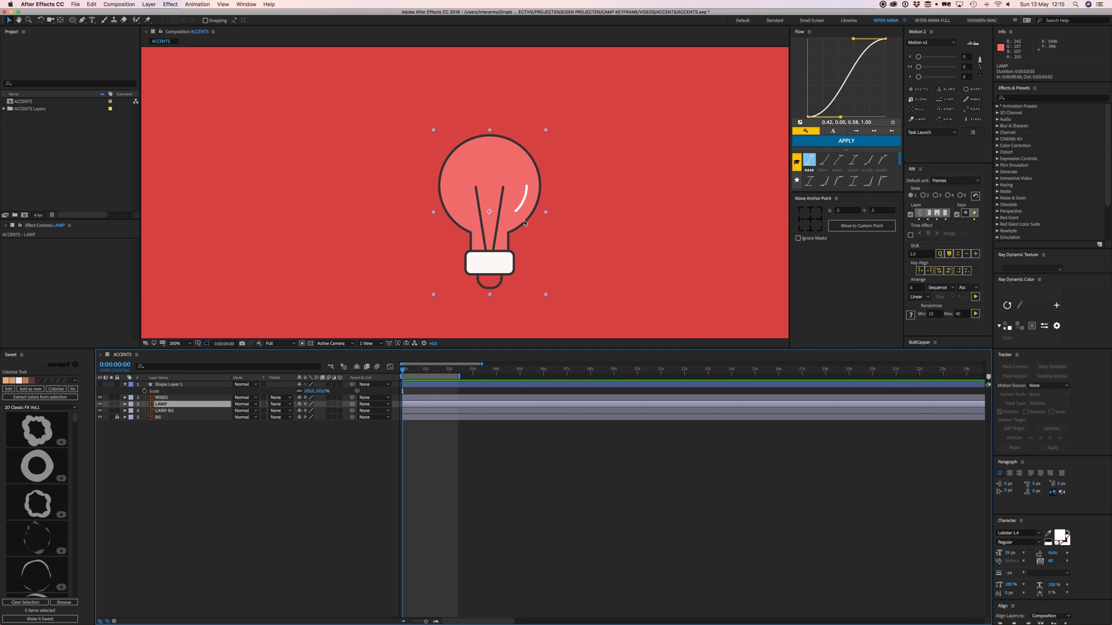
pyautogui.moveTo(533, 221); pyautogui.dragTo(649, 197)
pyautogui.click(165, 410)
pyautogui.moveTo(519, 184); pyautogui.dragTo(371, 173)
pyautogui.hotkey('ctrl', 'z')
pyautogui.hotkey('ctrl', 'z')
pyautogui.hotkey('ctrl', 'z')
pyautogui.hotkey('ctrl', 'z')
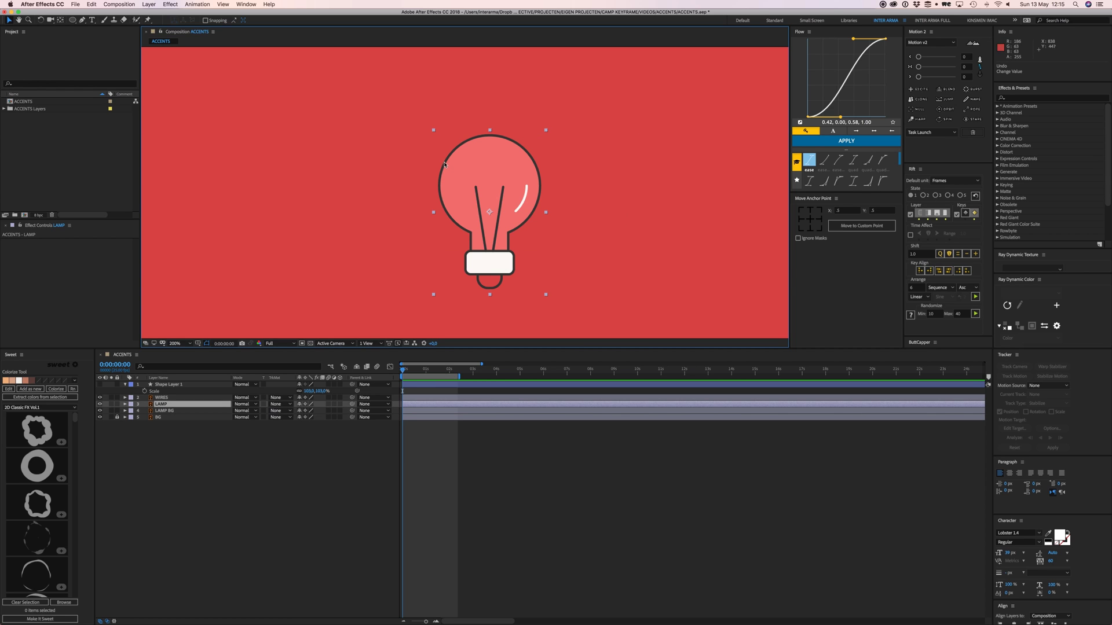
# Step: Show the cream circle again and move its layer beneath the LAMP outline
pyautogui.click(99, 385)
pyautogui.click(174, 386)
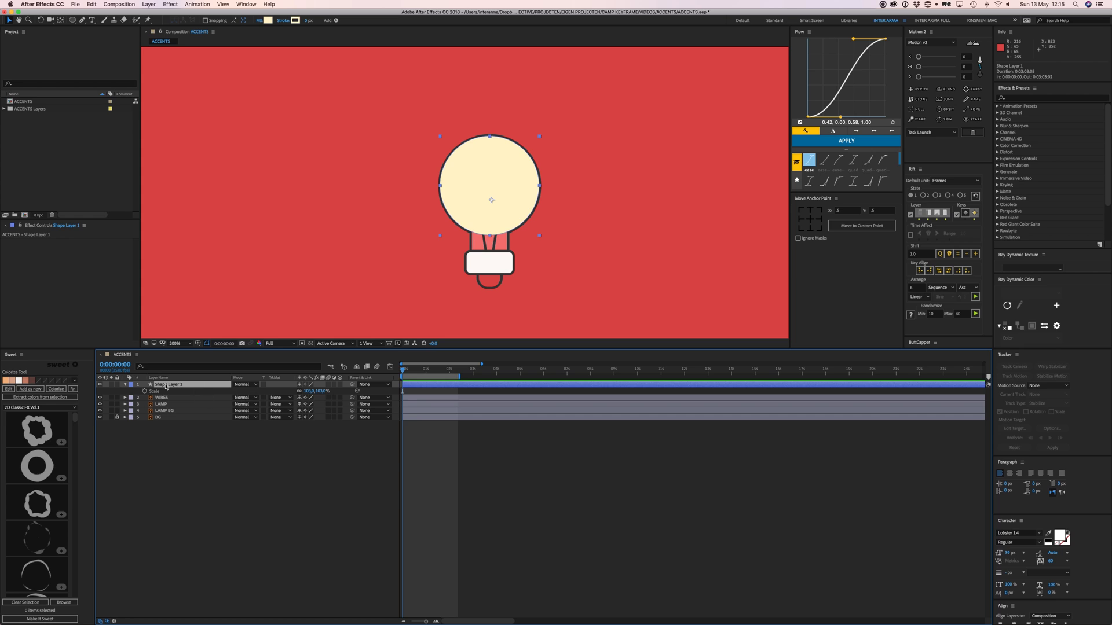
pyautogui.moveTo(168, 387); pyautogui.dragTo(171, 408)
pyautogui.click(175, 412)
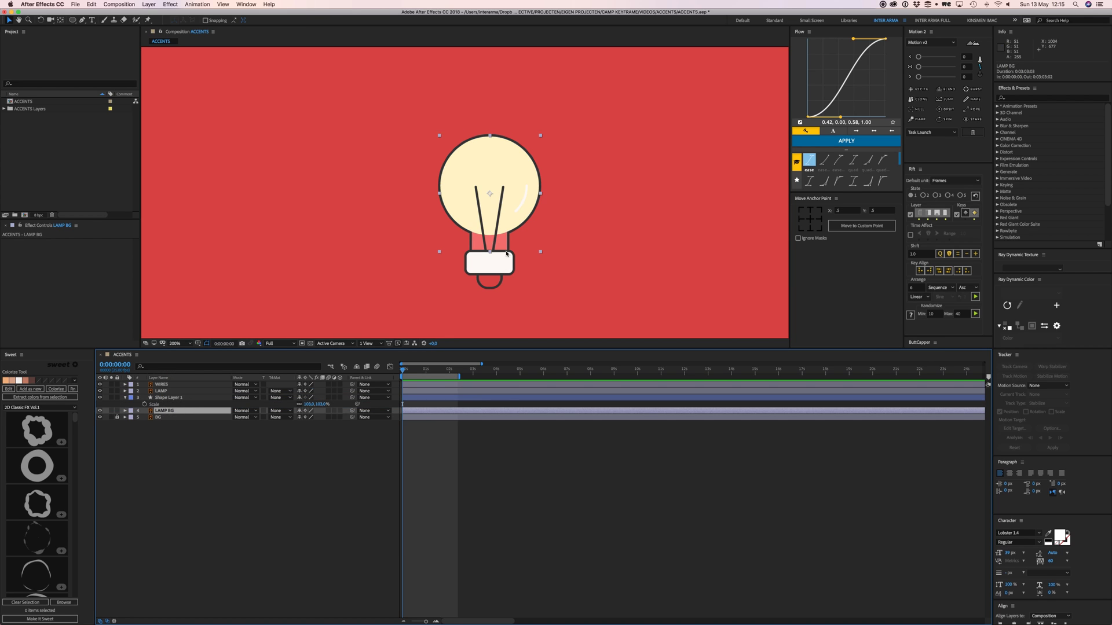
pyautogui.click(168, 398)
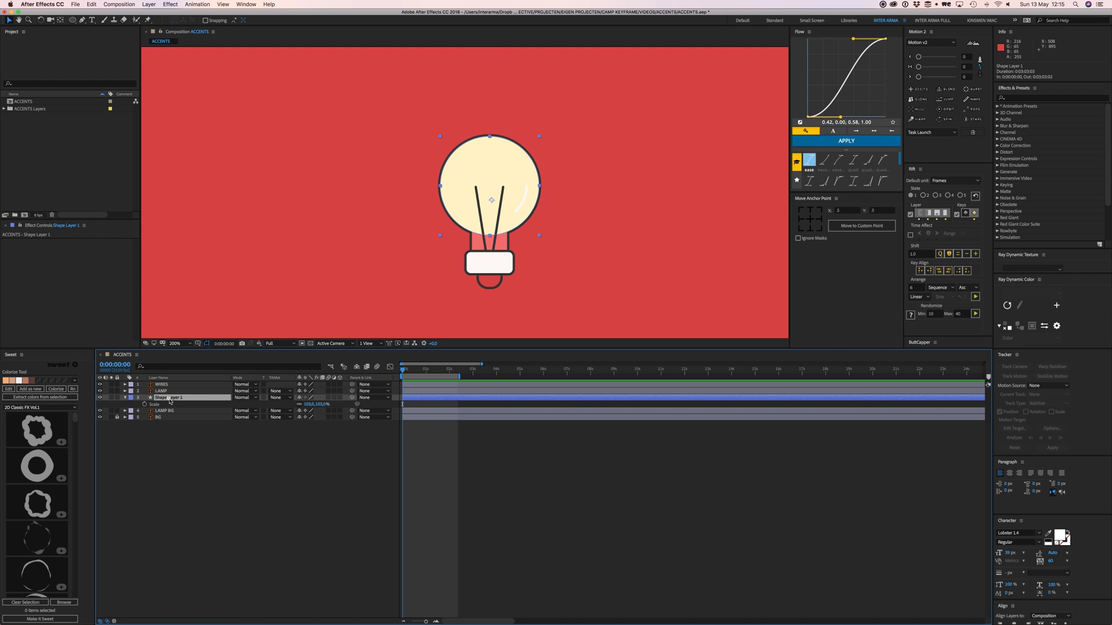
# Step: Apply Gaussian Blur to the cream circle and raise Blurriness into a wide soft glow
pyautogui.click(170, 5)
pyautogui.moveTo(192, 56)
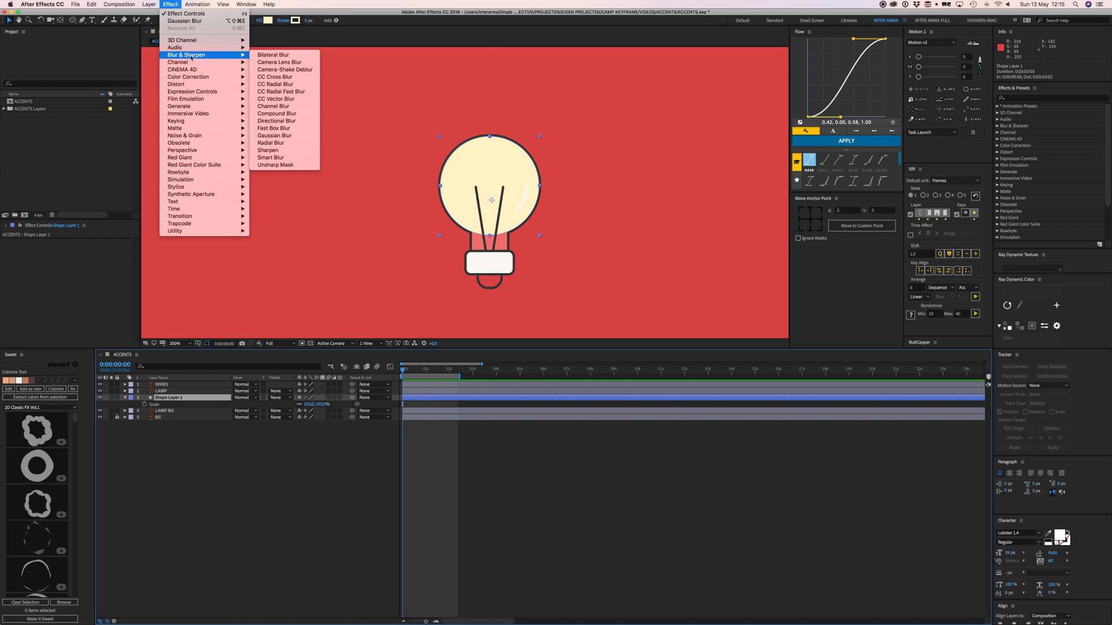
pyautogui.click(273, 136)
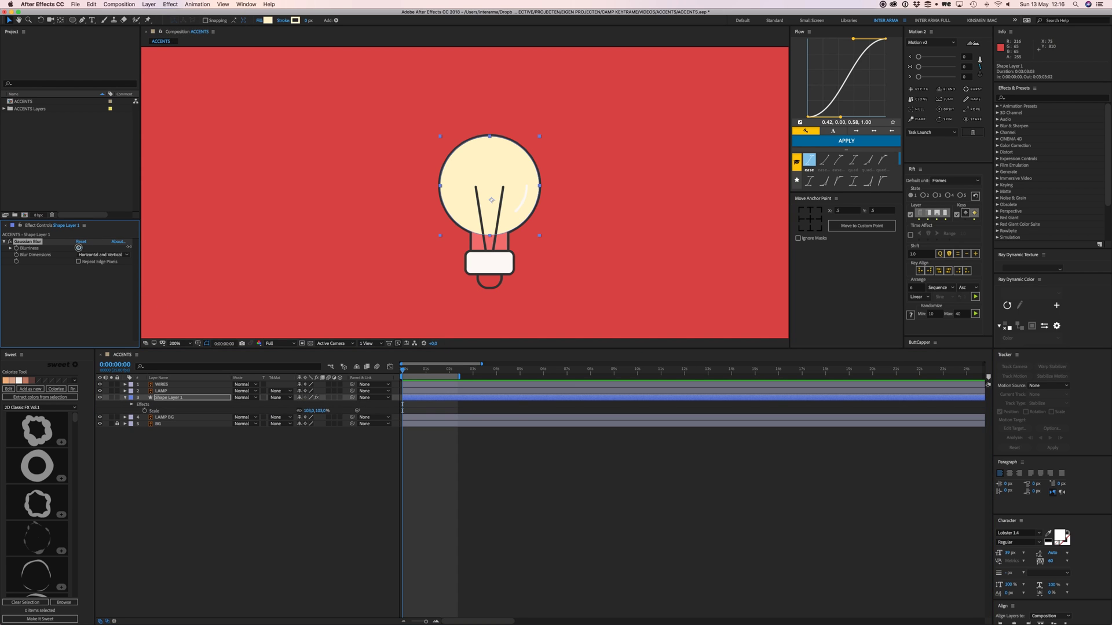
pyautogui.moveTo(79, 248); pyautogui.dragTo(93, 248)
pyautogui.click(523, 474)
pyautogui.press('/')
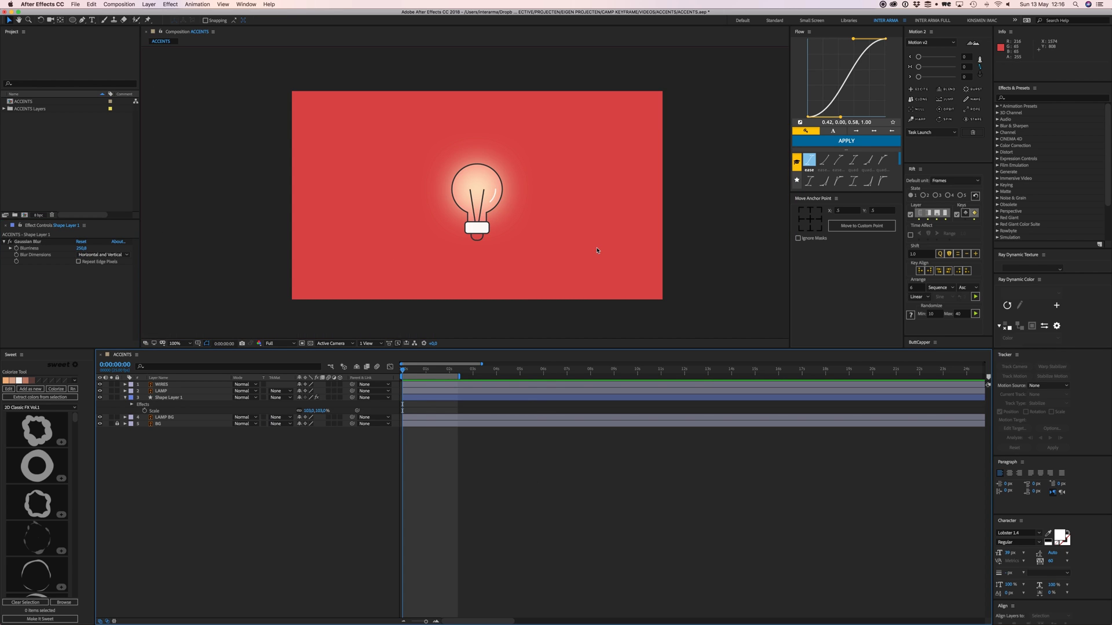
pyautogui.press('.')
pyautogui.moveTo(530, 247); pyautogui.dragTo(521, 255)
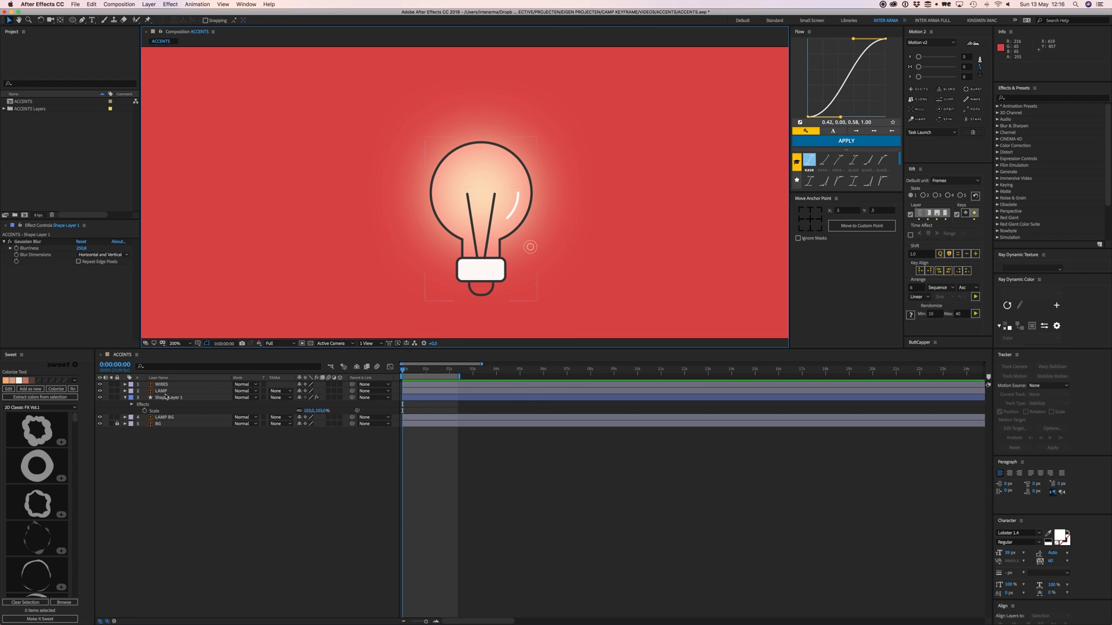
# Step: Add an Outer Glow layer style to the circle with size 584
pyautogui.rightClick(166, 399)
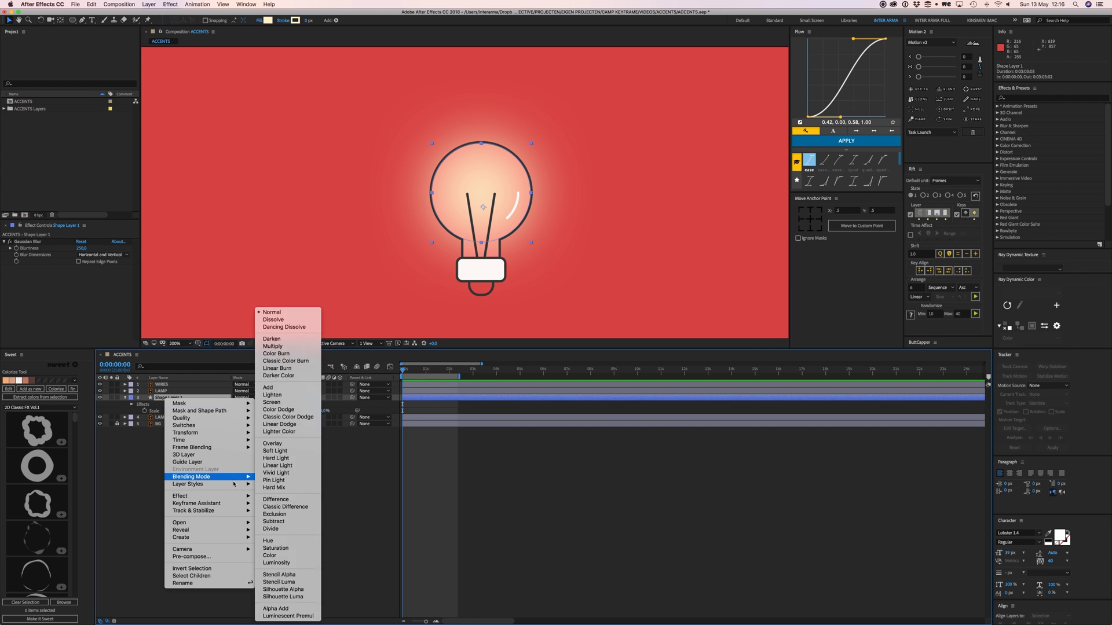
pyautogui.moveTo(232, 484)
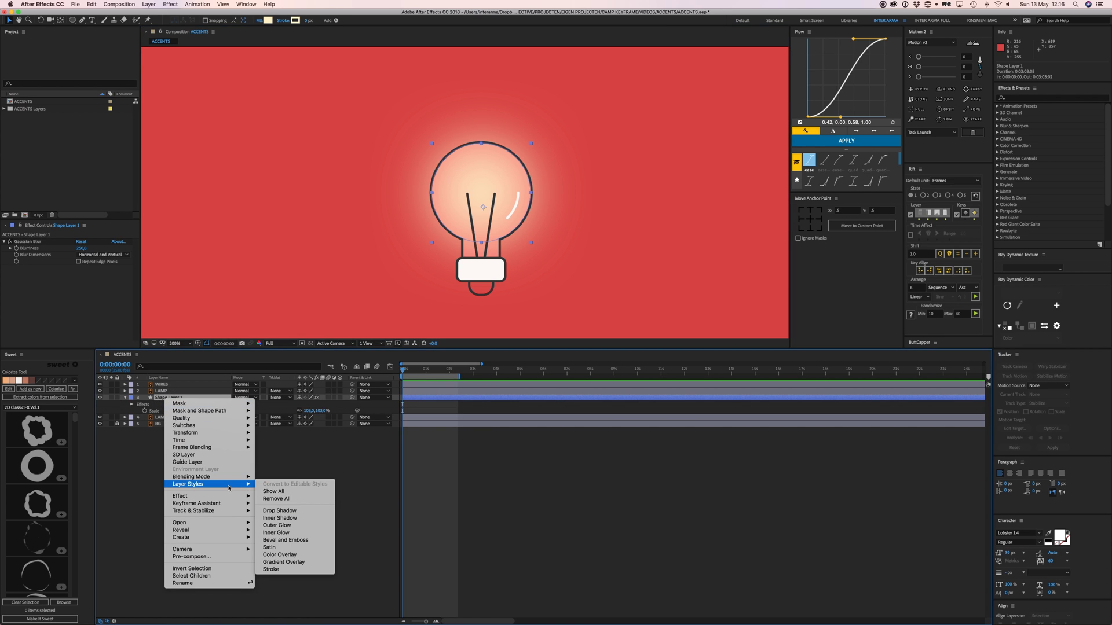
pyautogui.click(285, 526)
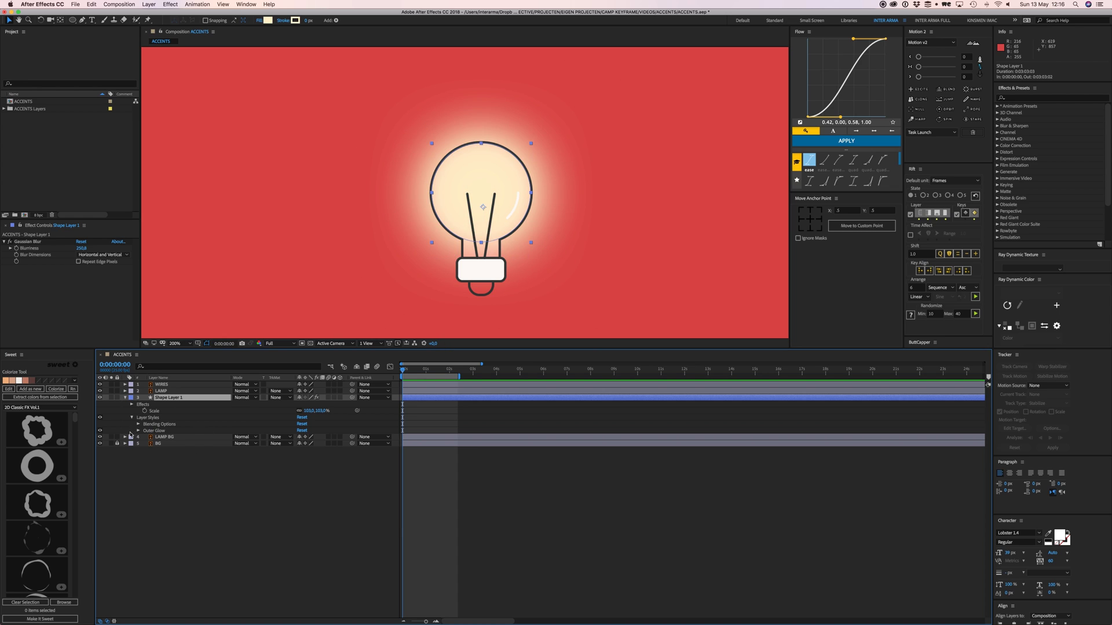
pyautogui.click(138, 432)
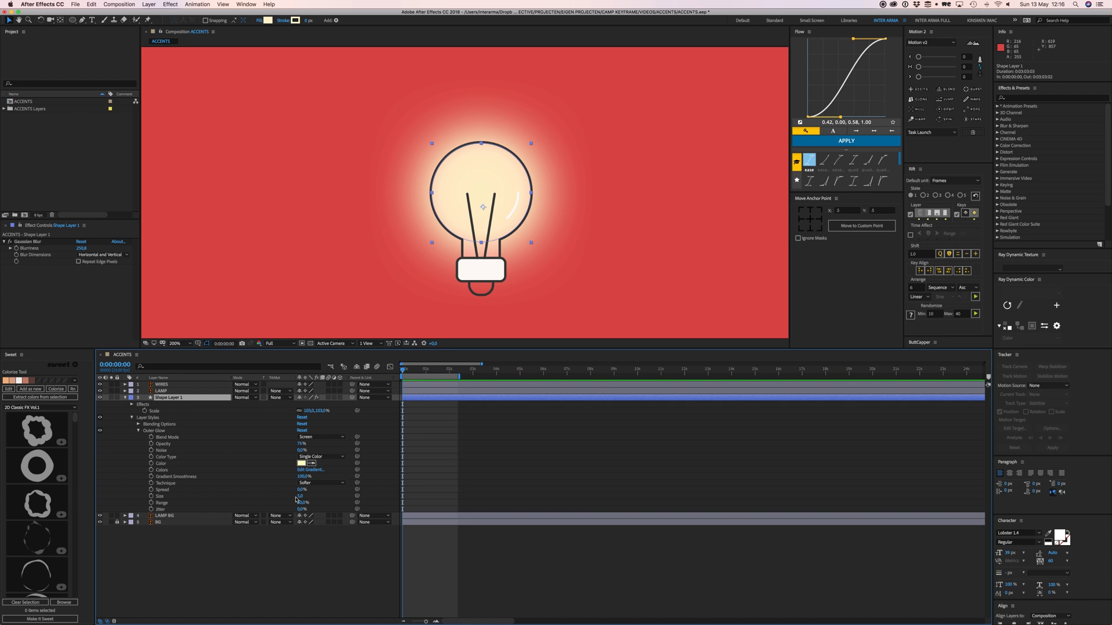
pyautogui.moveTo(300, 496); pyautogui.dragTo(525, 500)
pyautogui.click(527, 479)
pyautogui.scroll(-2, 658, 164)
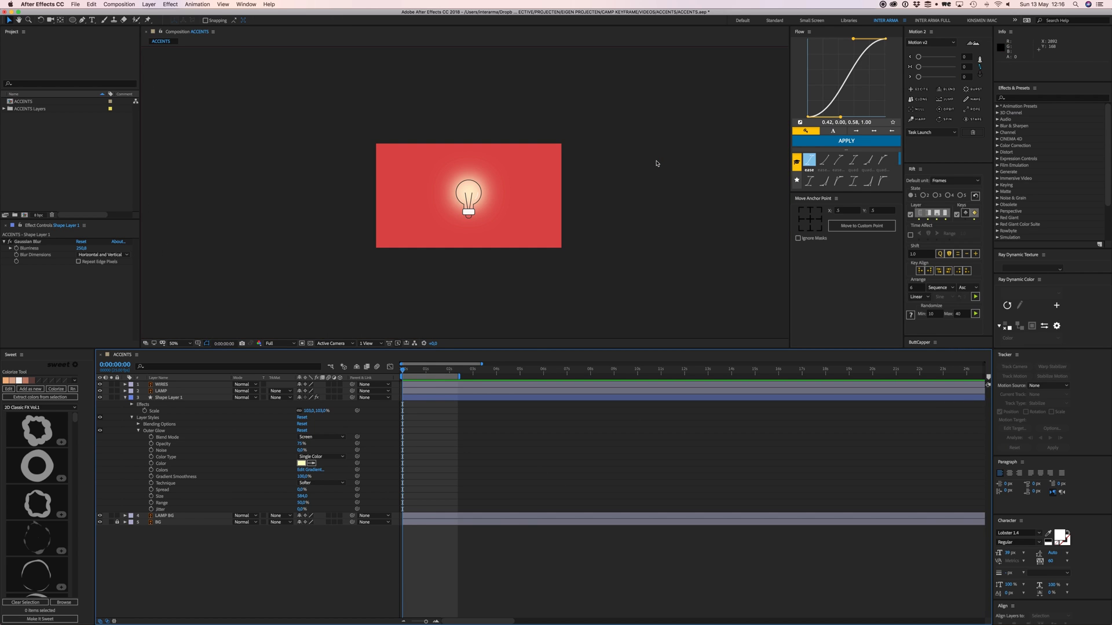
pyautogui.press('.')
pyautogui.press('.')
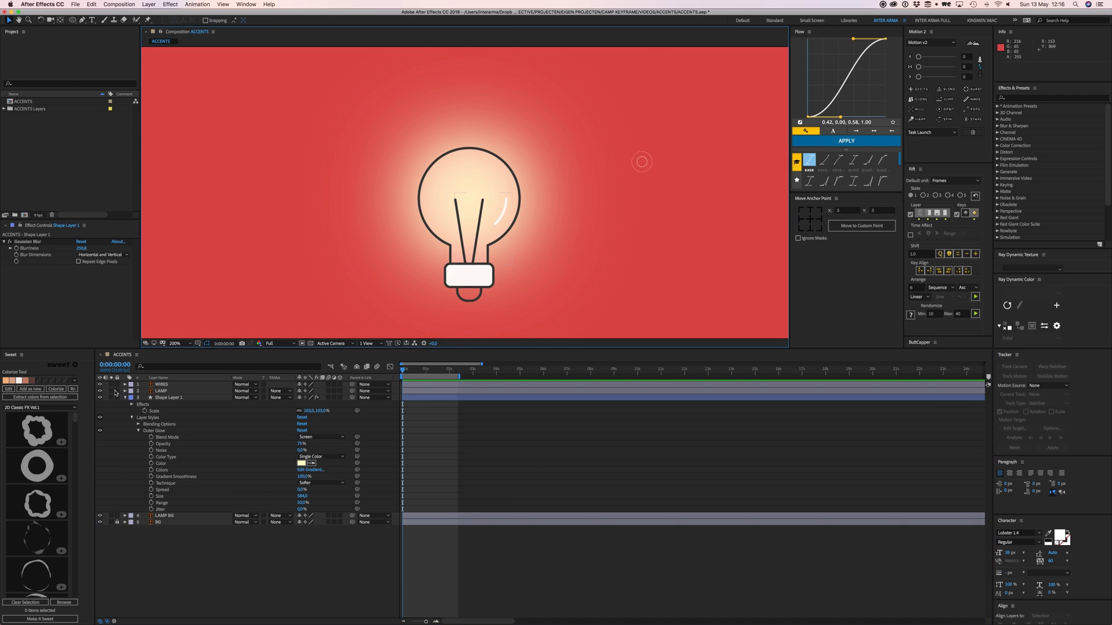
# Step: Make the glowing circle layer start later and lock the four bulb layers
pyautogui.click(125, 398)
pyautogui.moveTo(415, 398); pyautogui.dragTo(543, 398)
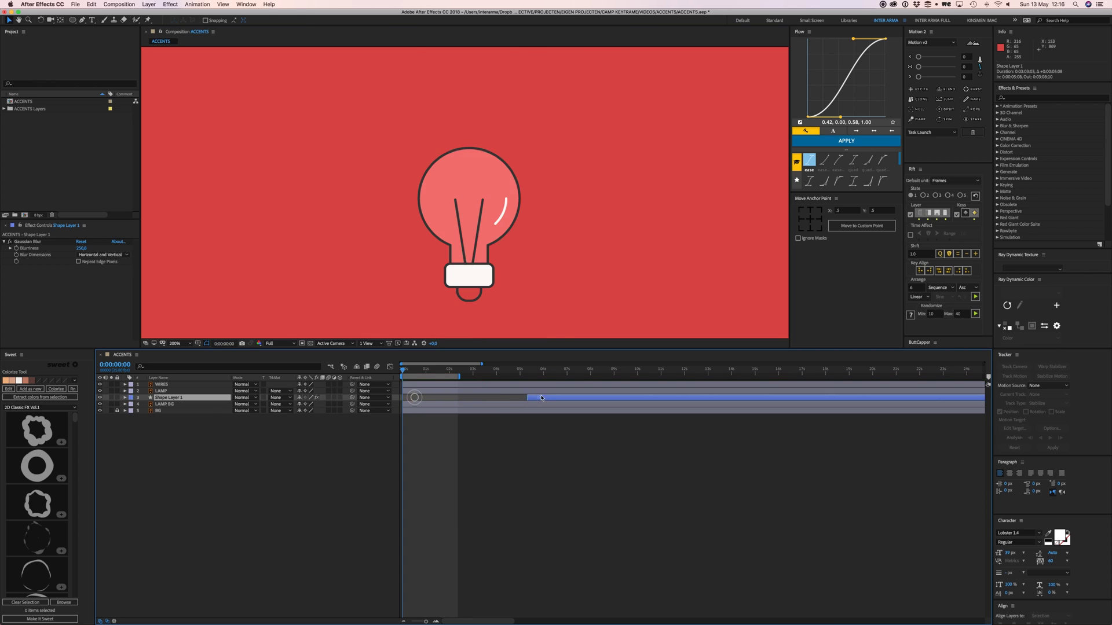
pyautogui.moveTo(117, 386); pyautogui.dragTo(118, 404)
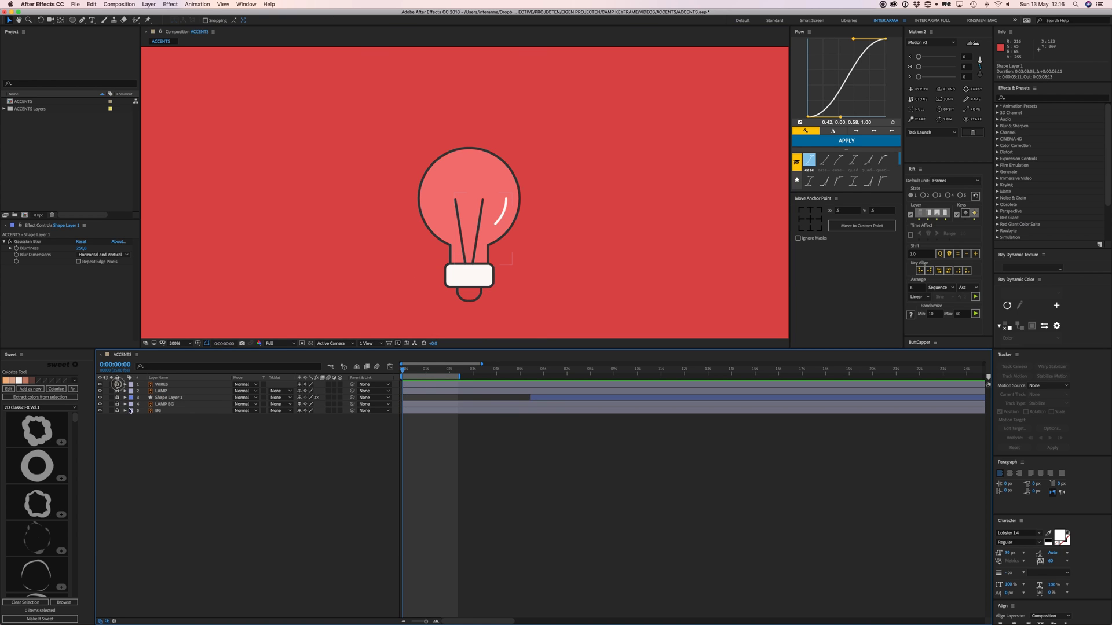
# Step: Frame the empty space above the bulb and set new Pen paths to have no fill
pyautogui.click(483, 473)
pyautogui.moveTo(485, 183)
pyautogui.mouseDown()
pyautogui.moveTo(488, 194)
pyautogui.moveTo(506, 183)
pyautogui.mouseUp()
pyautogui.press('.')
pyautogui.moveTo(502, 125); pyautogui.dragTo(464, 185)
pyautogui.click(83, 22)
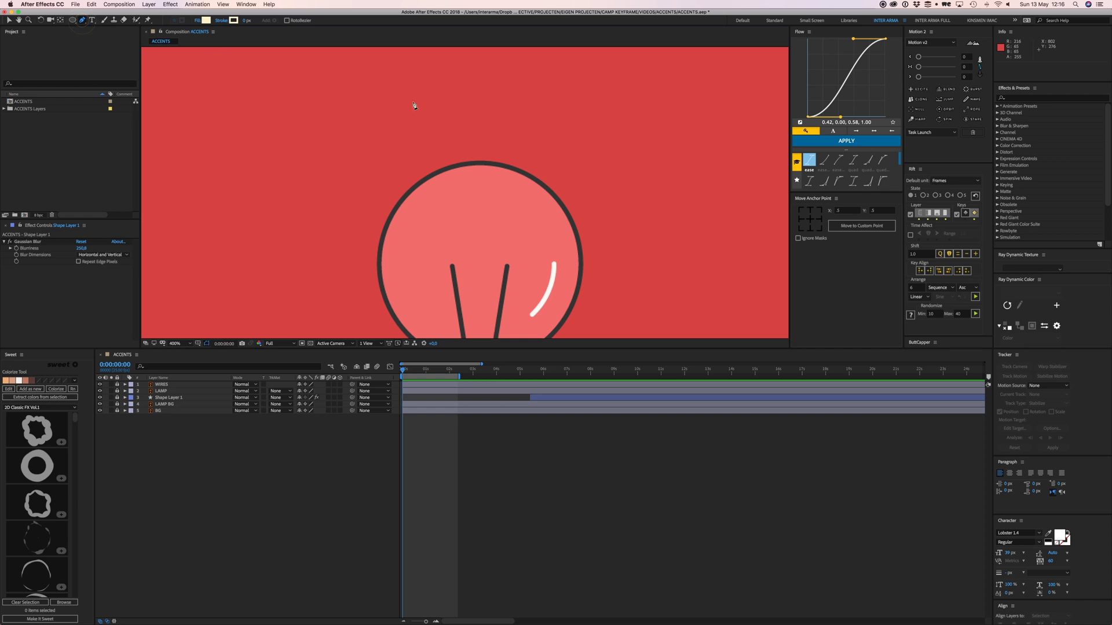
pyautogui.click(198, 21)
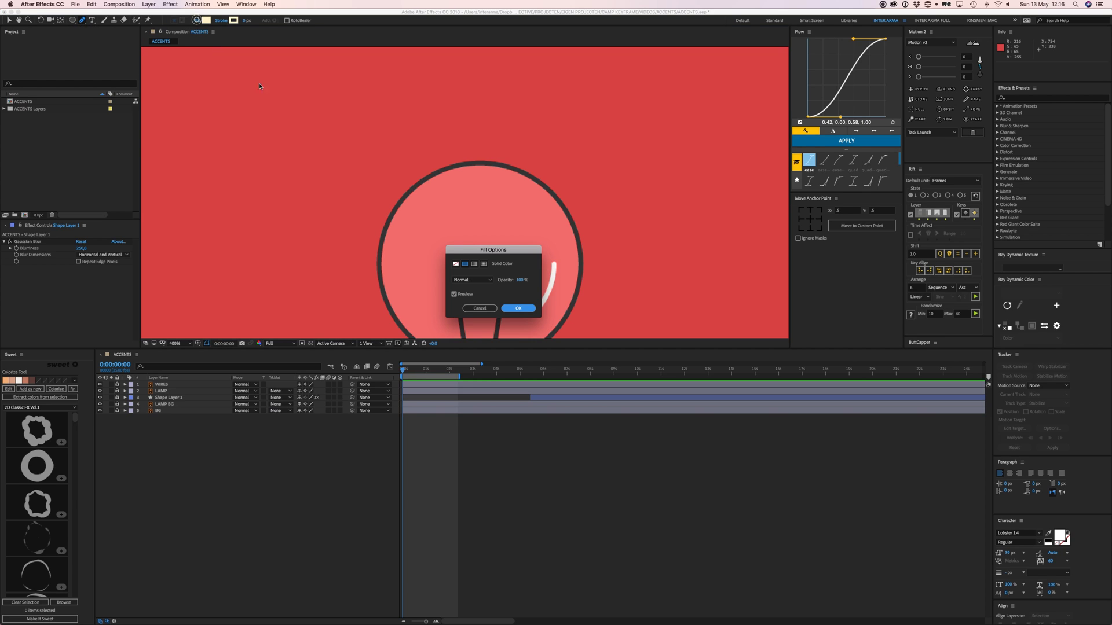
pyautogui.click(455, 263)
pyautogui.click(518, 309)
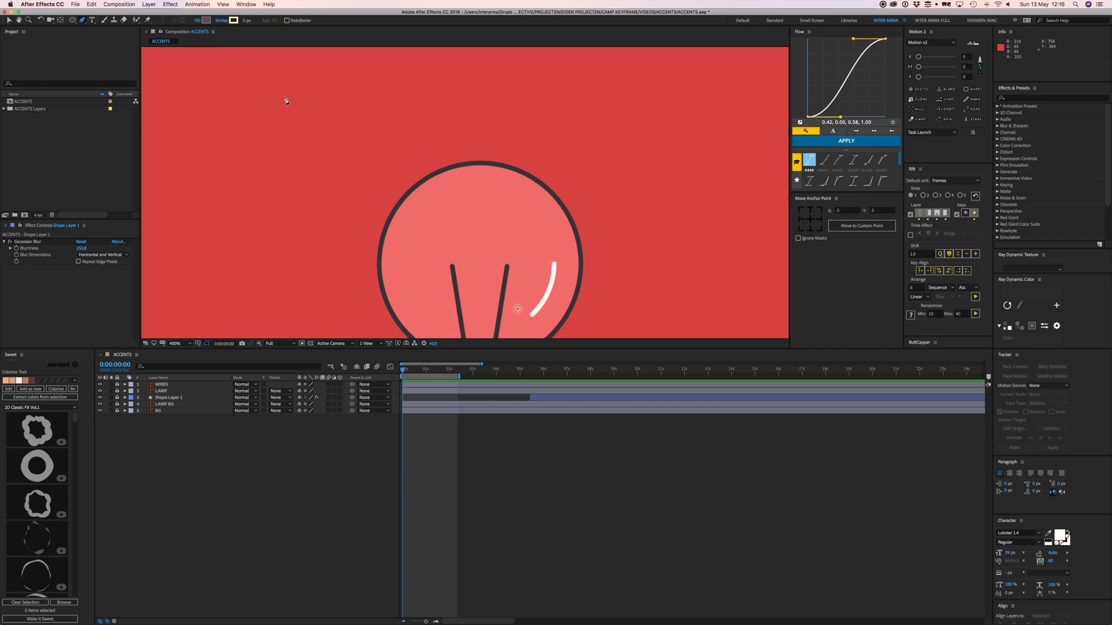
# Step: Give new shape strokes a cream colour and a 5 px width
pyautogui.click(233, 21)
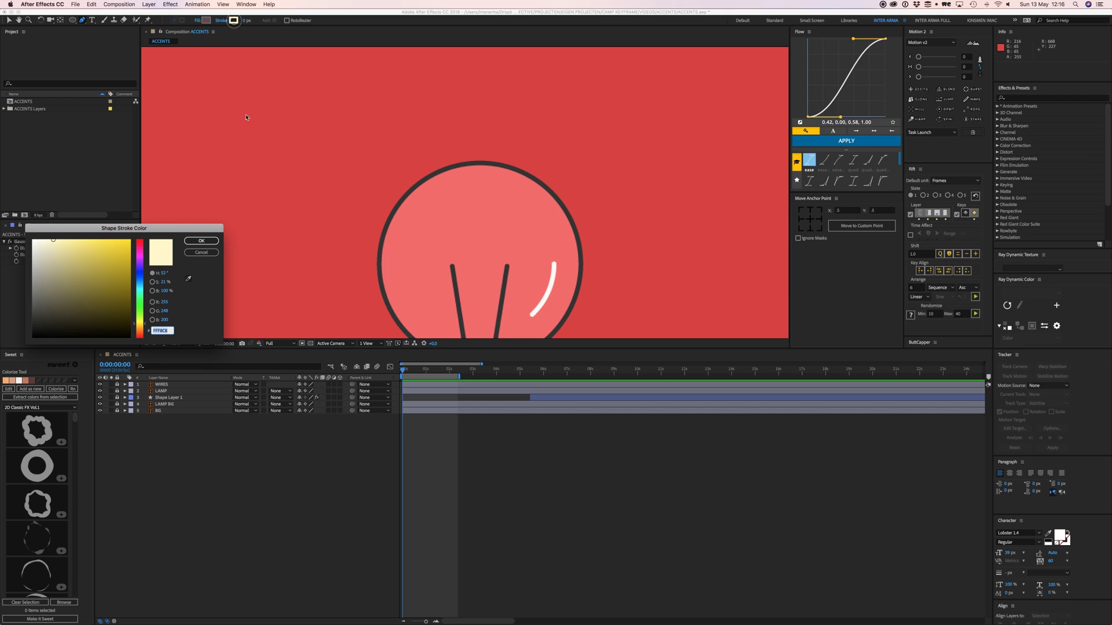
pyautogui.click(207, 241)
pyautogui.click(246, 20)
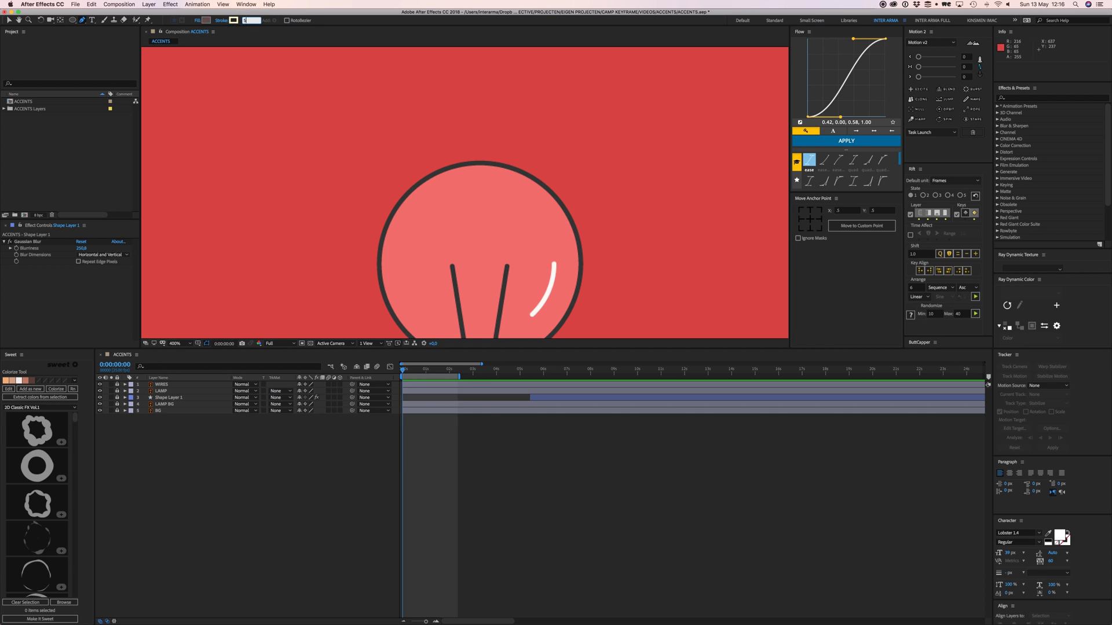
pyautogui.press('Return')
# Step: Draw a short vertical Pen line rising from just above the bulb
pyautogui.click(479, 149)
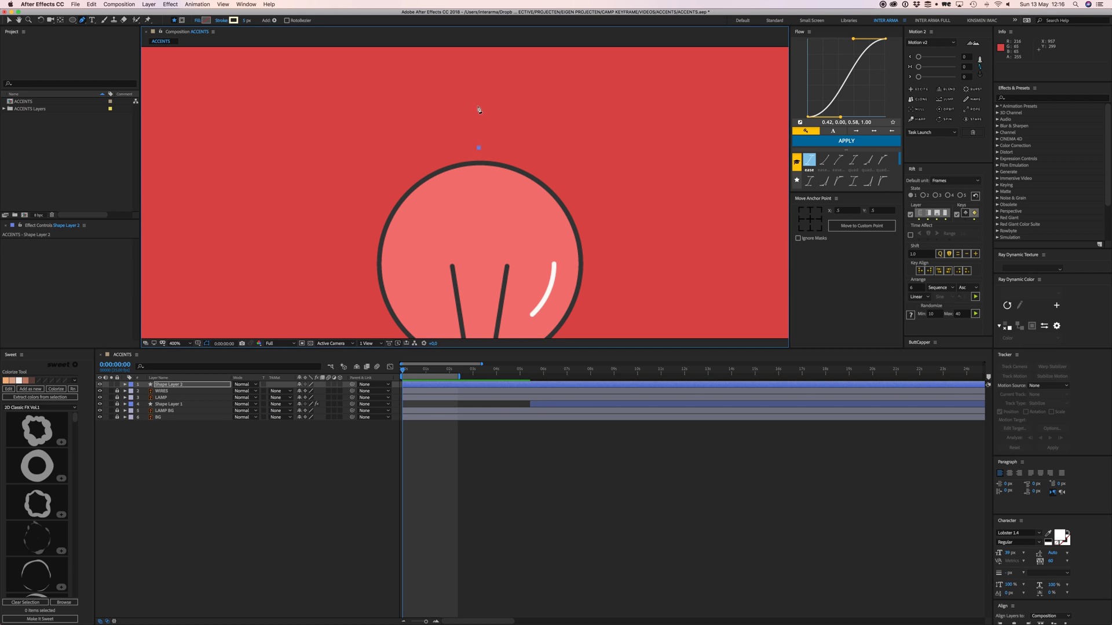
pyautogui.click(478, 104)
pyautogui.click(541, 452)
pyautogui.moveTo(509, 184); pyautogui.dragTo(514, 189)
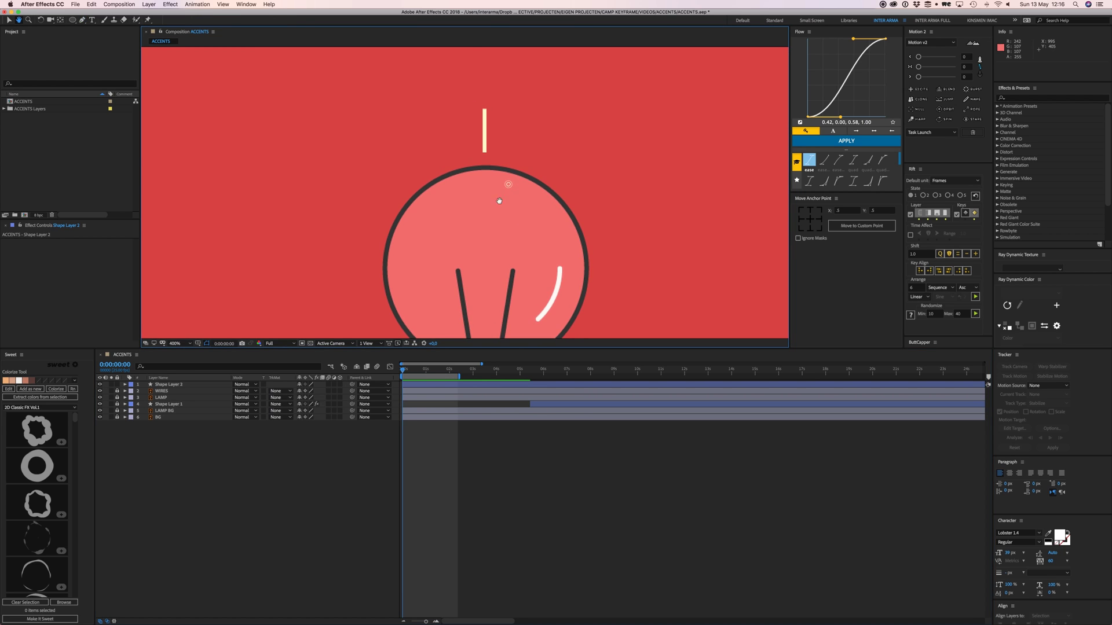
# Step: Set Shape Layer 2's Stroke 1 Line Cap to Round Cap
pyautogui.click(124, 385)
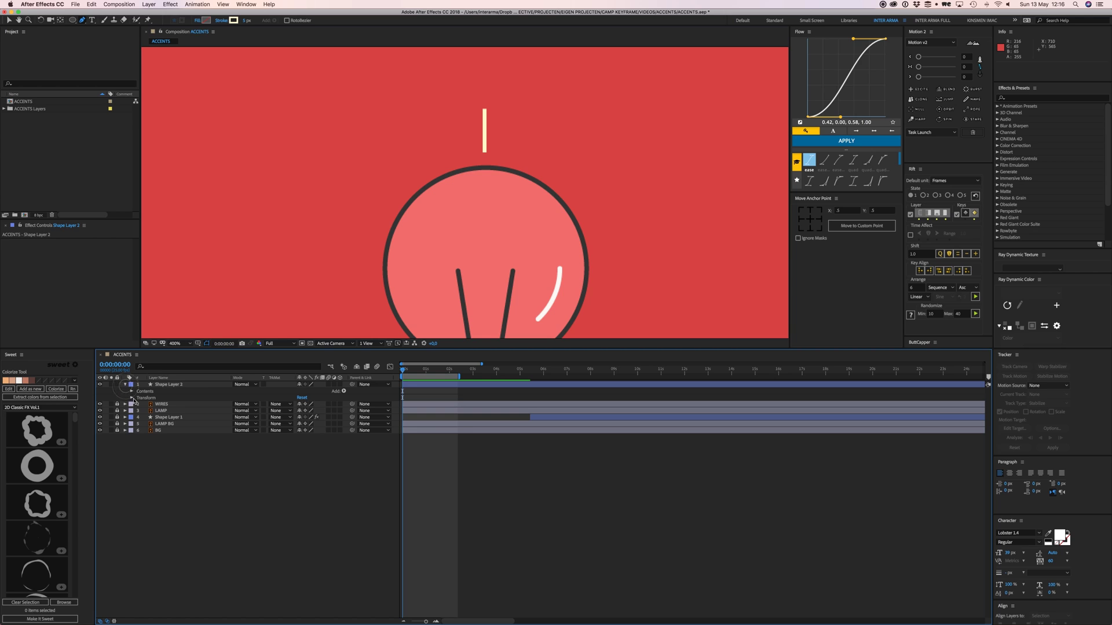
pyautogui.click(132, 391)
pyautogui.click(138, 397)
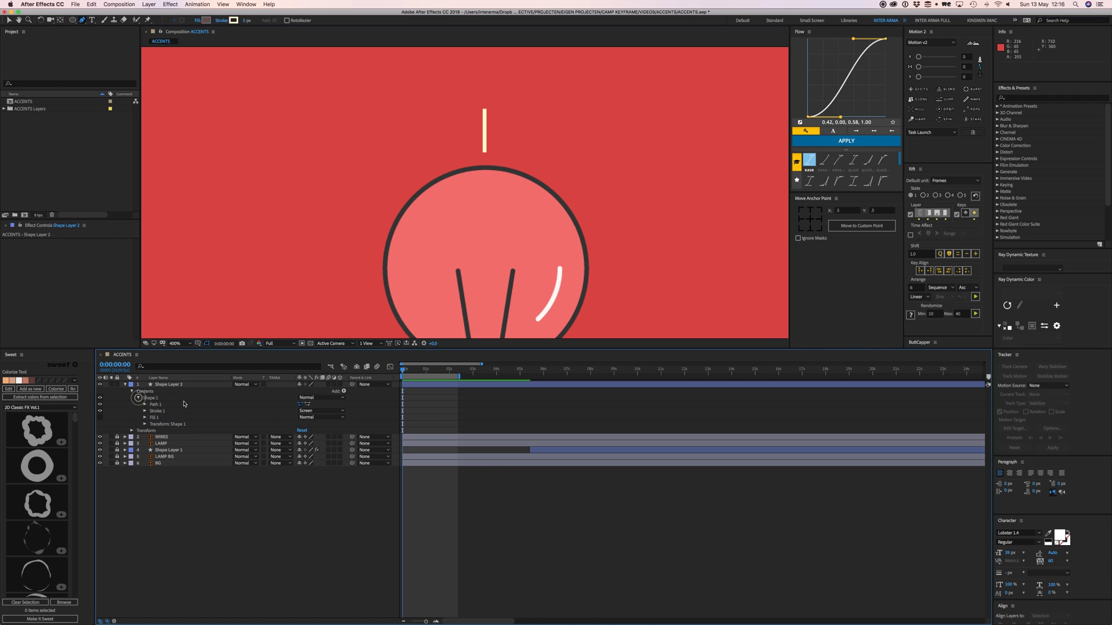
pyautogui.click(145, 411)
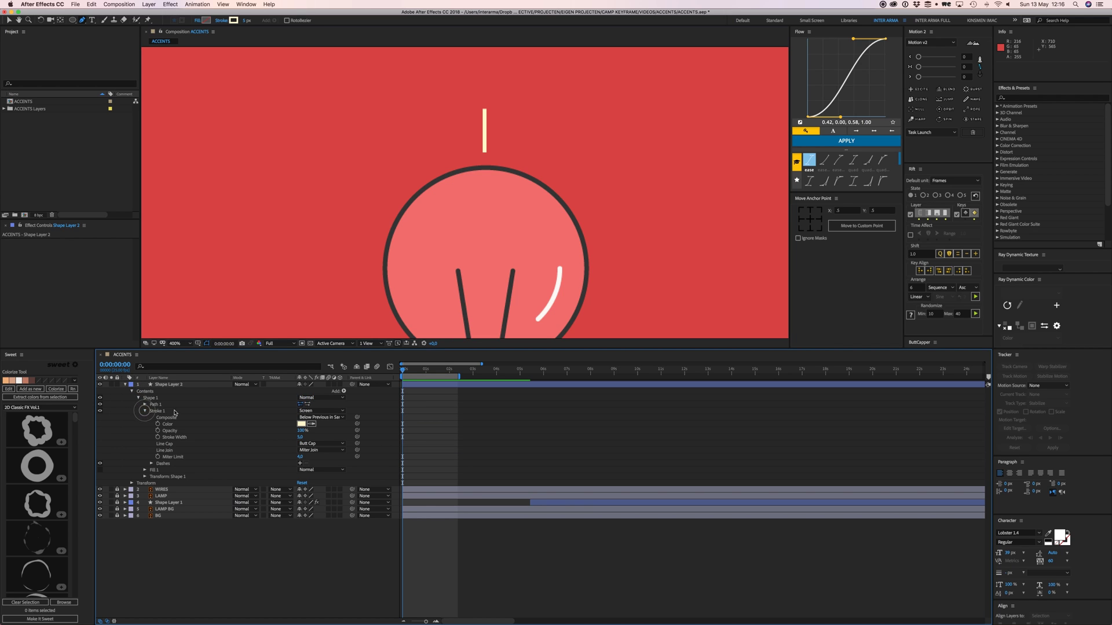
pyautogui.click(171, 447)
pyautogui.click(316, 443)
pyautogui.click(318, 457)
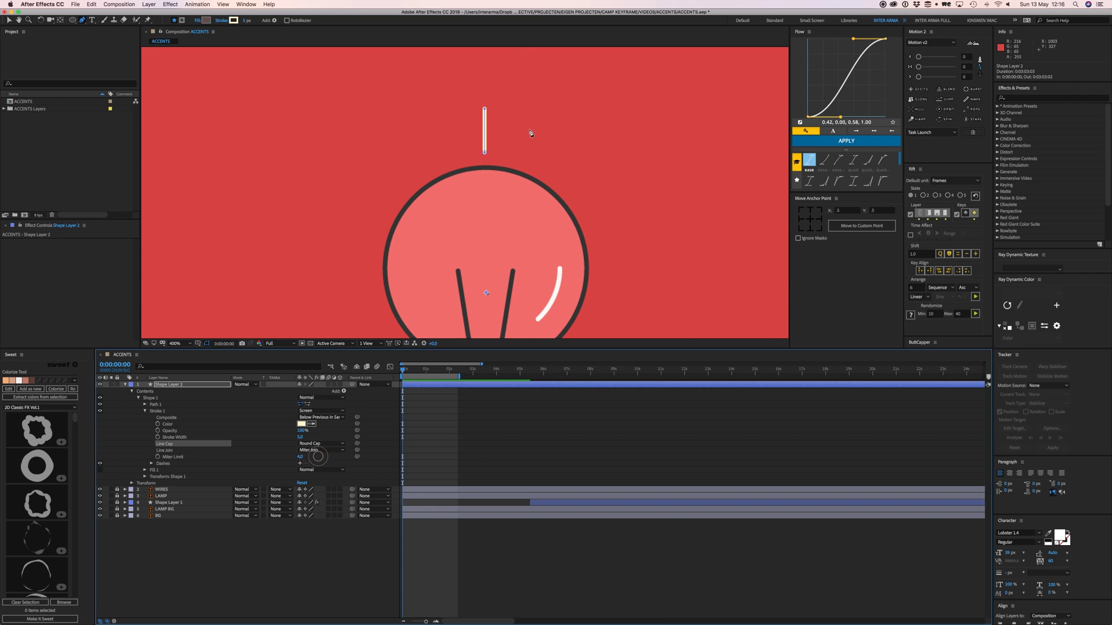
pyautogui.click(571, 419)
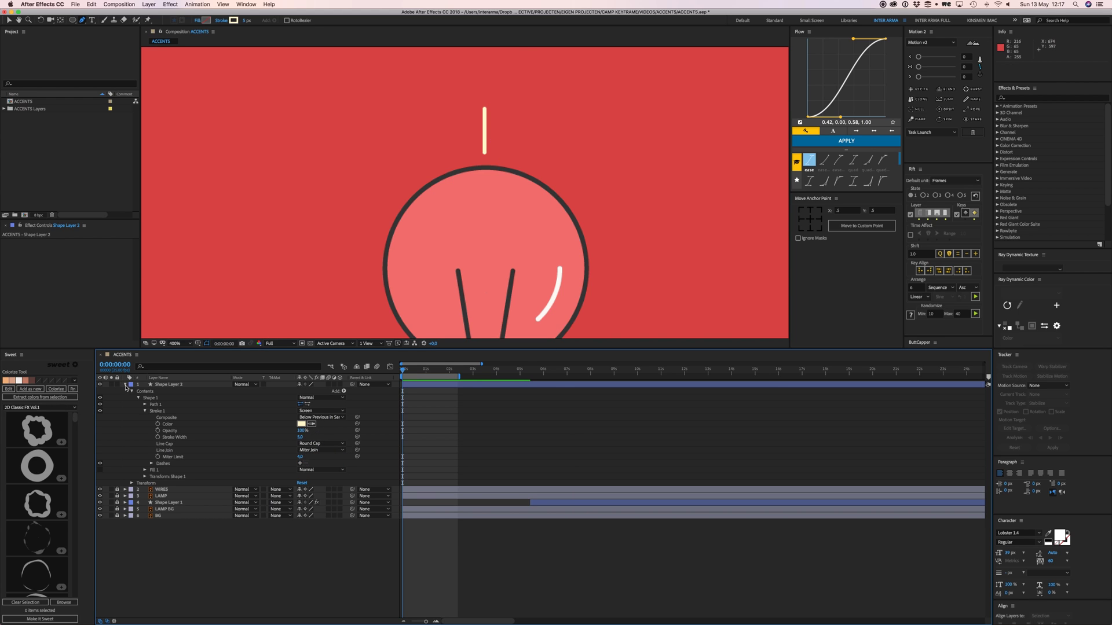
pyautogui.rightClick(364, 378)
# Step: Add Trim Paths to the line and keyframe End from 0% at 1:01 to 100% at 2:00
pyautogui.click(376, 511)
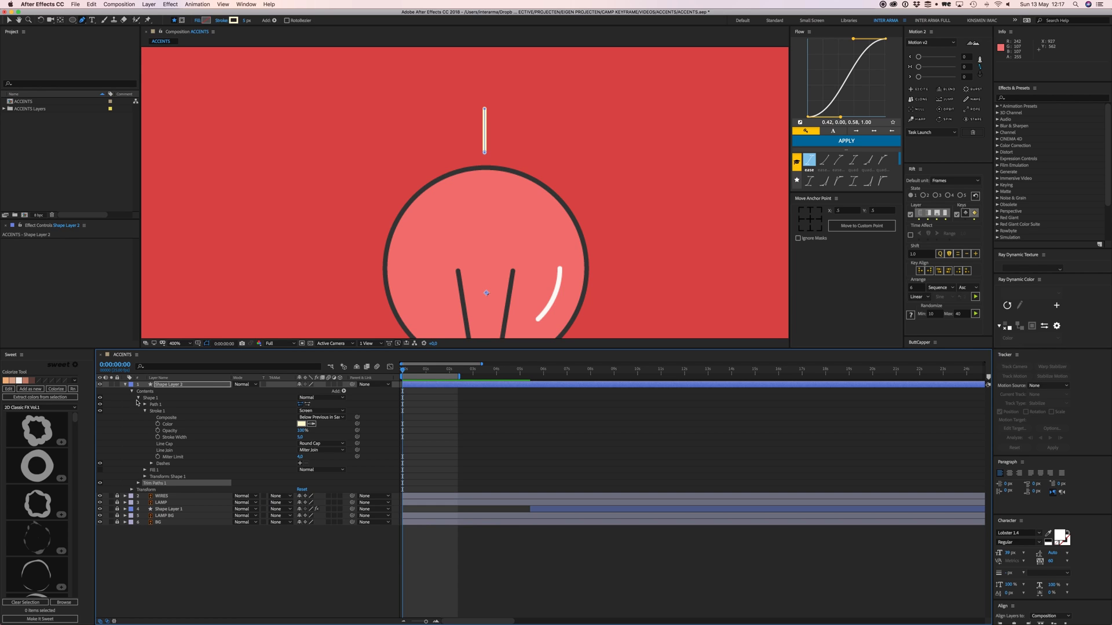
pyautogui.click(137, 483)
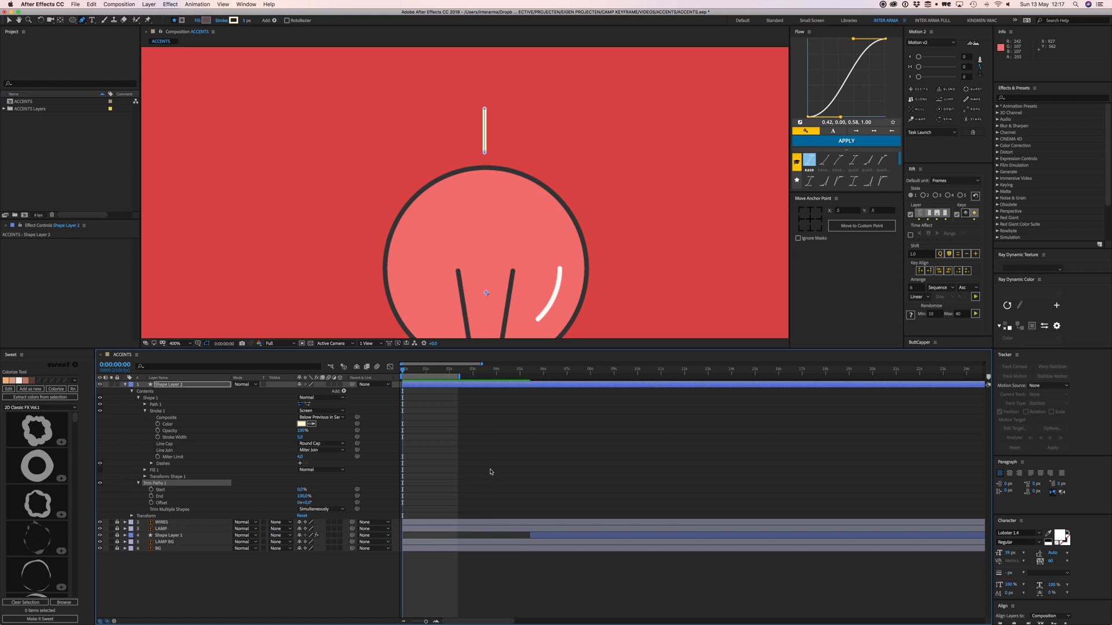
pyautogui.click(449, 372)
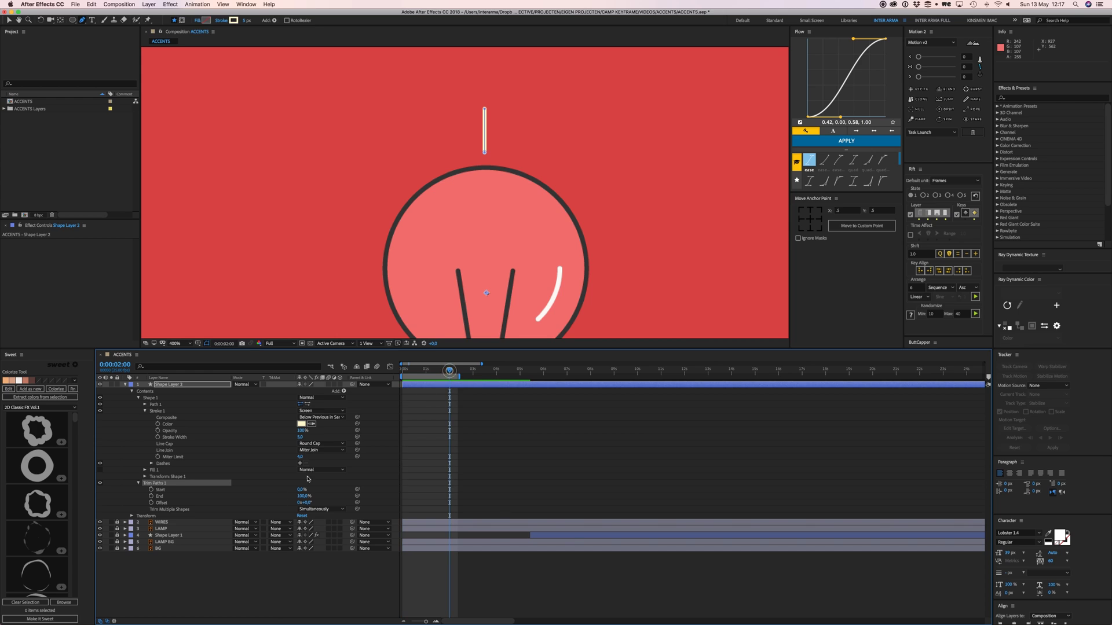
pyautogui.click(151, 497)
pyautogui.click(426, 371)
pyautogui.click(304, 496)
pyautogui.write('0')
pyautogui.press('Return')
pyautogui.click(463, 425)
# Step: Keyframe Trim Paths Start from 0% at 1:04 to 100% at 2:04
pyautogui.click(435, 622)
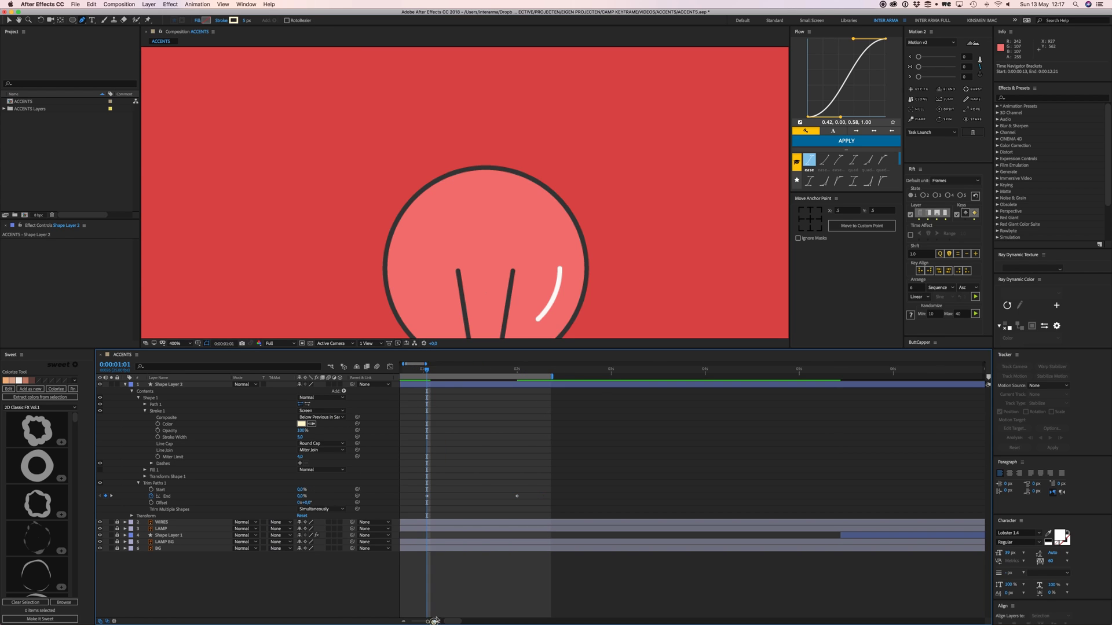
pyautogui.hscroll(-3, 472, 387)
pyautogui.moveTo(501, 371); pyautogui.dragTo(593, 377)
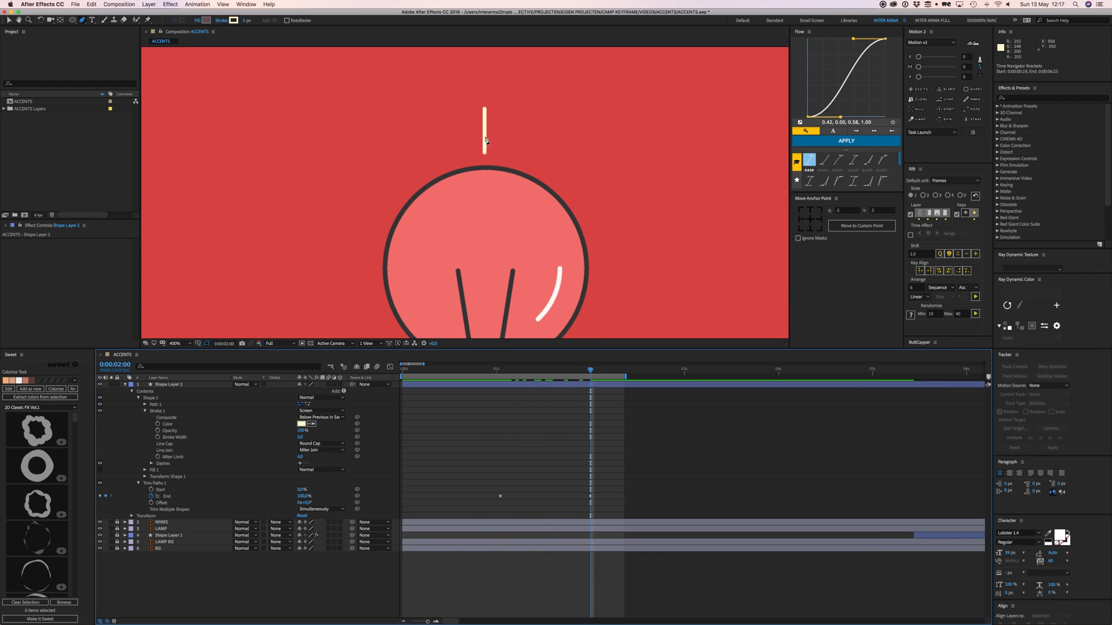
pyautogui.moveTo(503, 371); pyautogui.dragTo(512, 377)
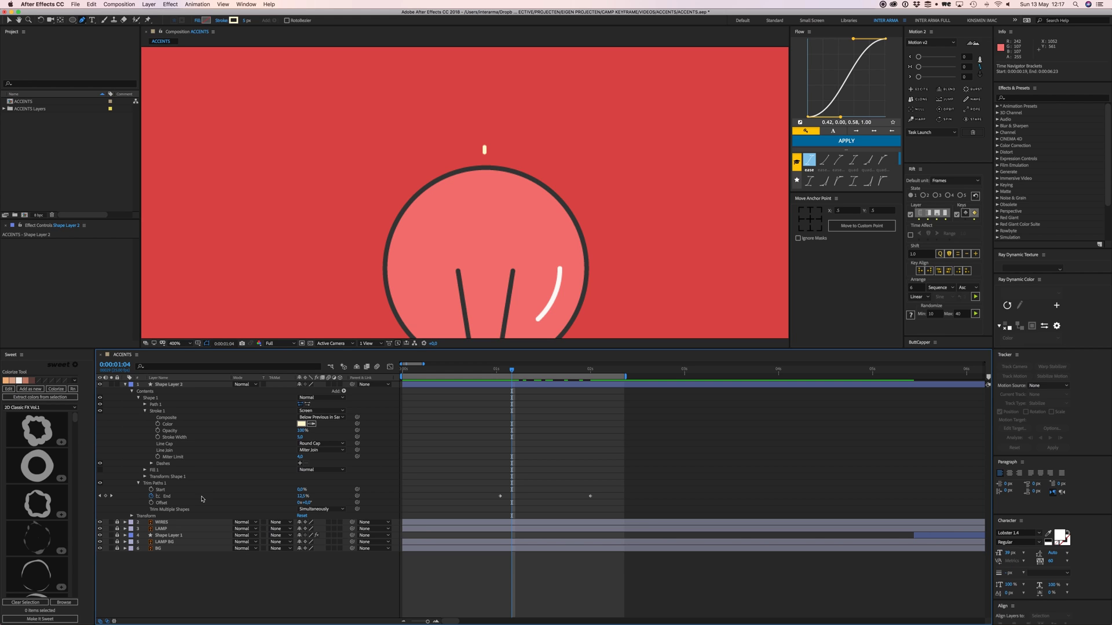
pyautogui.click(151, 490)
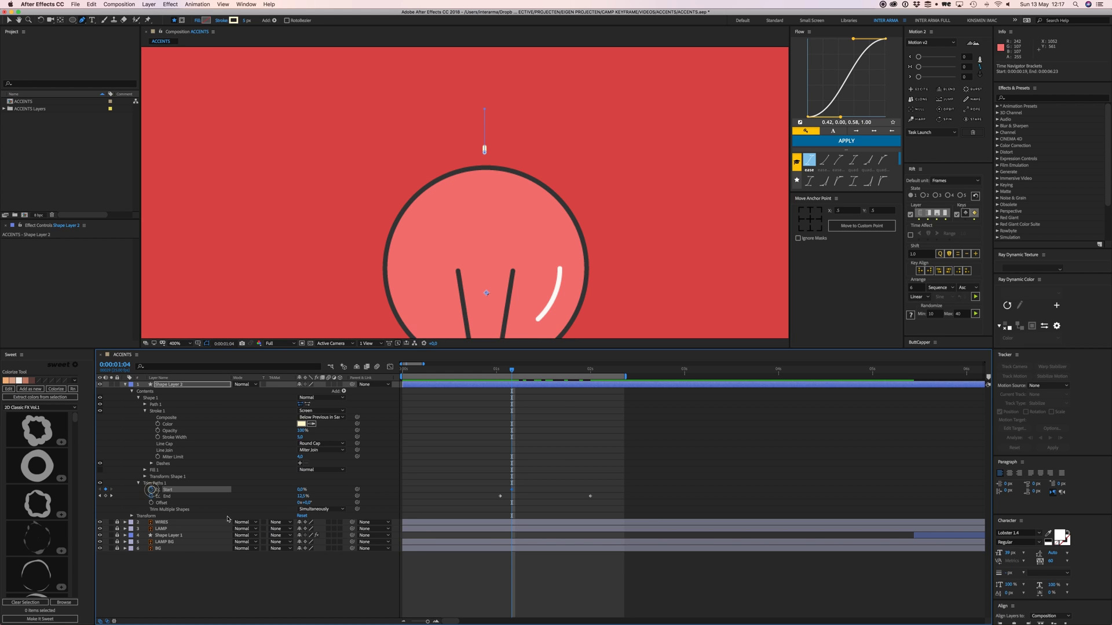
pyautogui.click(605, 373)
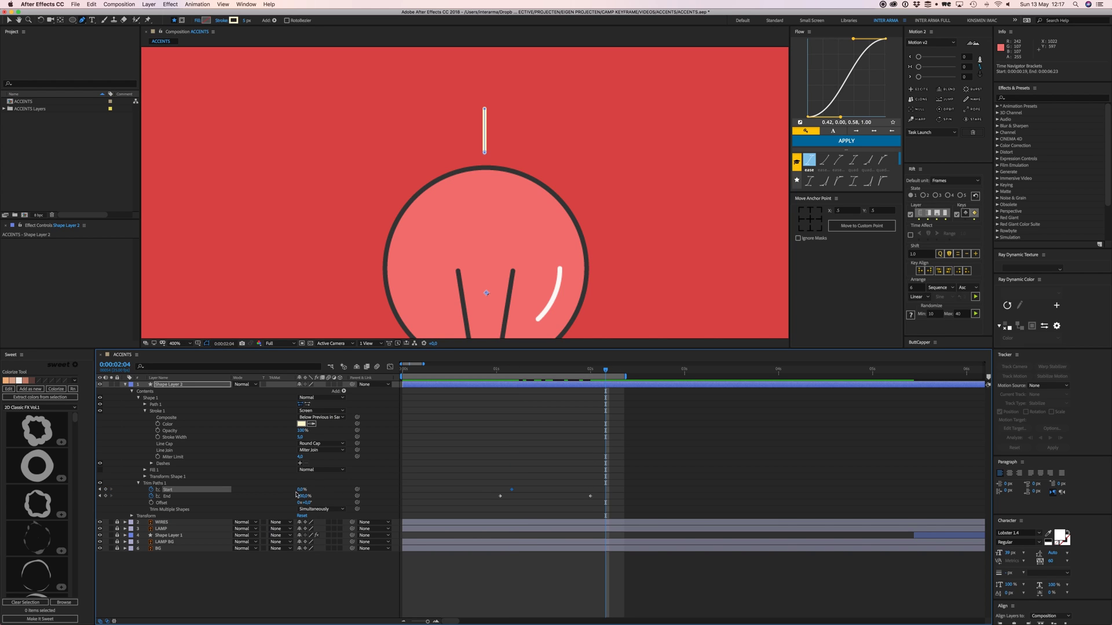
pyautogui.moveTo(300, 490); pyautogui.dragTo(310, 490)
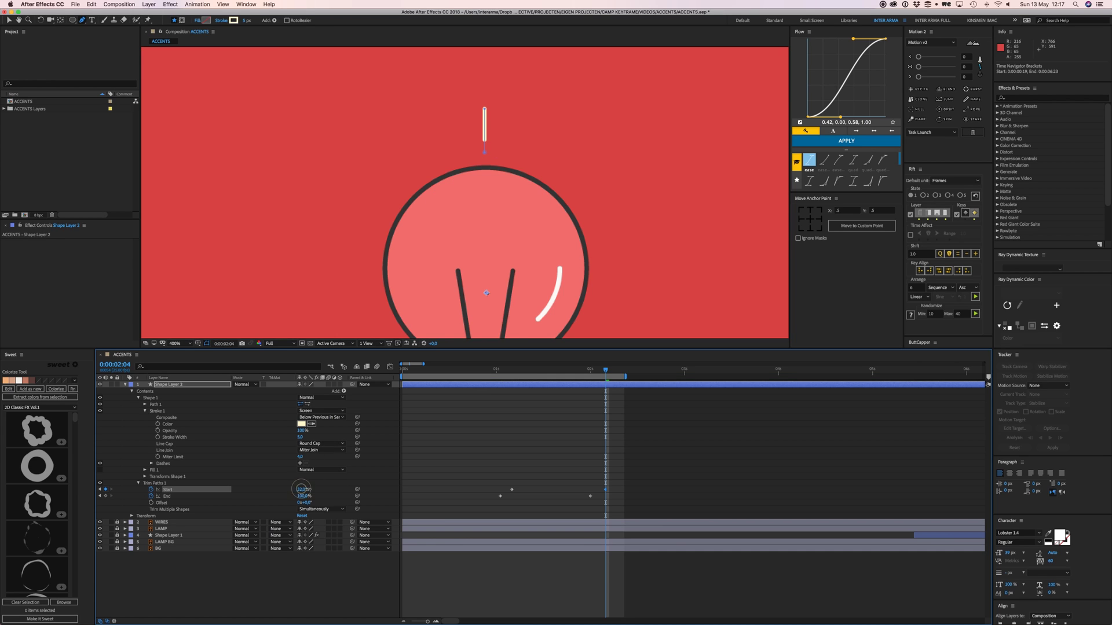
pyautogui.moveTo(301, 490); pyautogui.dragTo(340, 490)
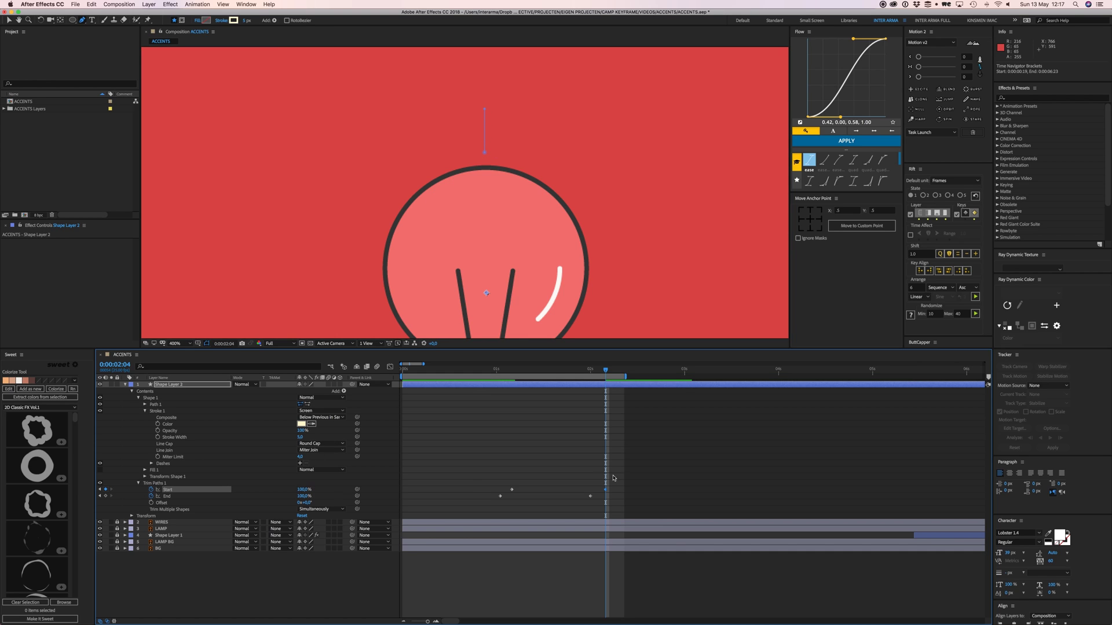
pyautogui.moveTo(498, 374)
pyautogui.mouseDown()
pyautogui.moveTo(566, 378)
pyautogui.moveTo(529, 379)
pyautogui.moveTo(549, 379)
pyautogui.mouseUp()
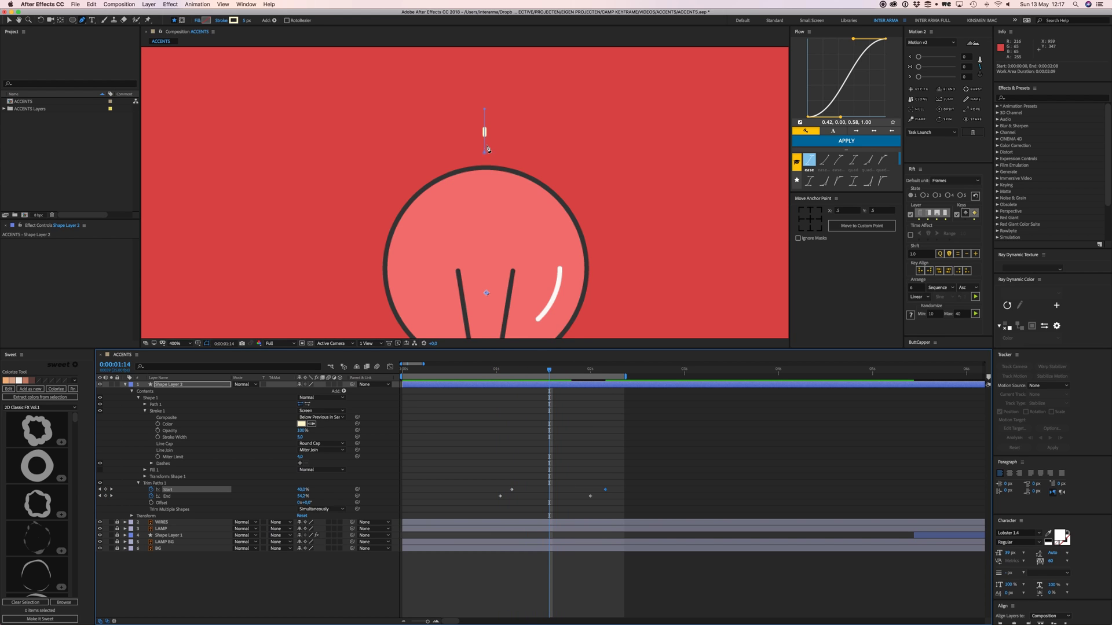
# Step: Apply Easy Ease to all Trim Paths keyframes and sharpen their speed curves in the Graph Editor
pyautogui.press('v')
pyautogui.moveTo(479, 467); pyautogui.dragTo(616, 505)
pyautogui.rightClick(512, 494)
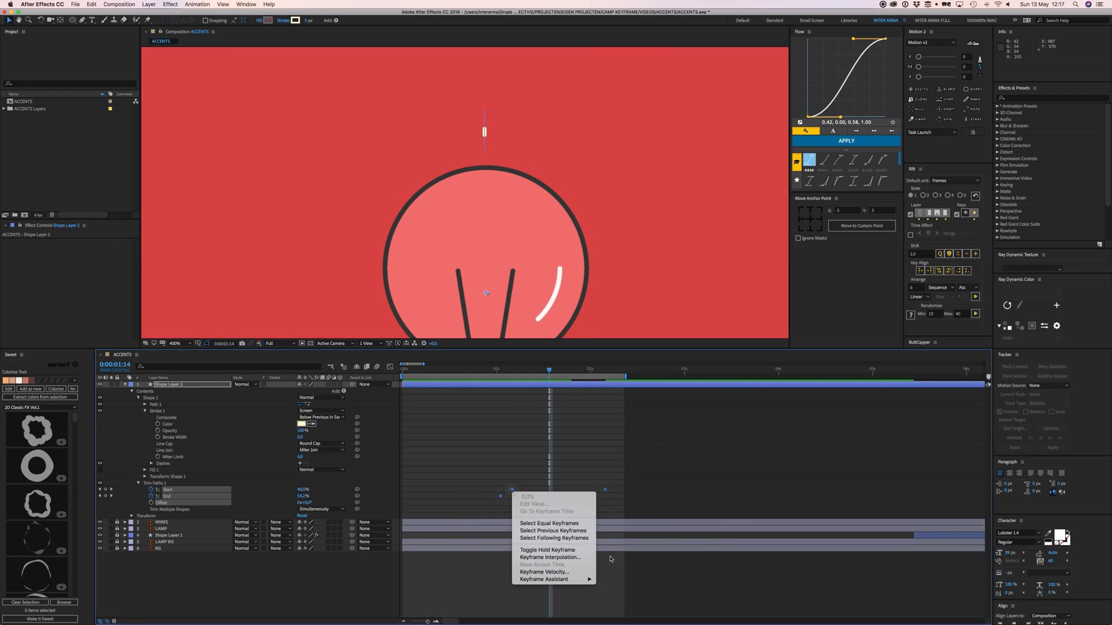
pyautogui.moveTo(544, 582)
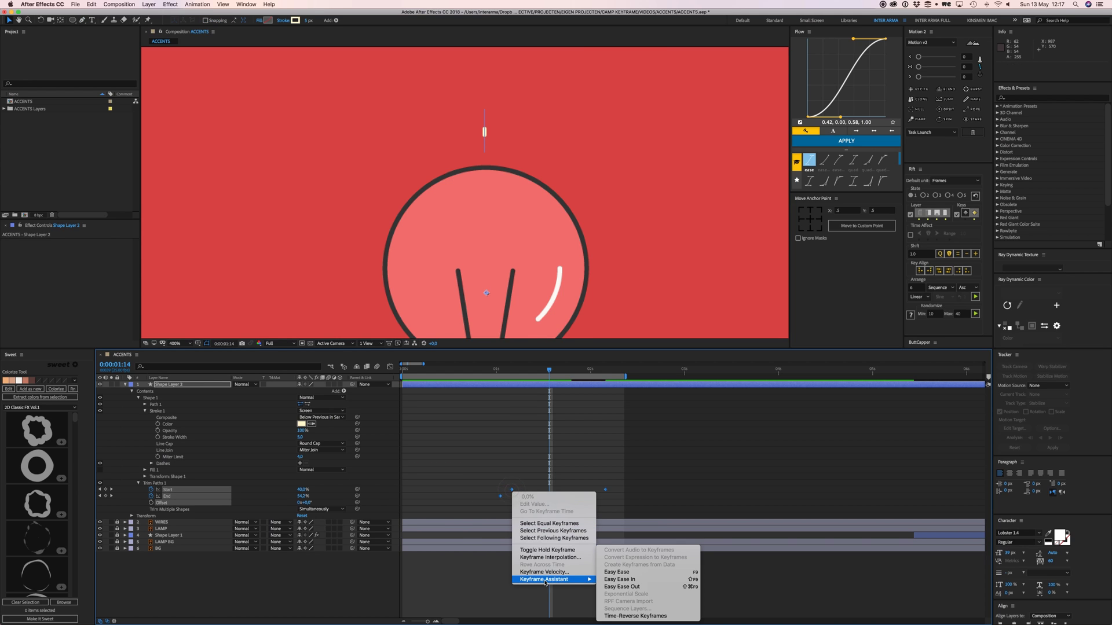
pyautogui.click(626, 574)
pyautogui.hotkey('shift', 'F3')
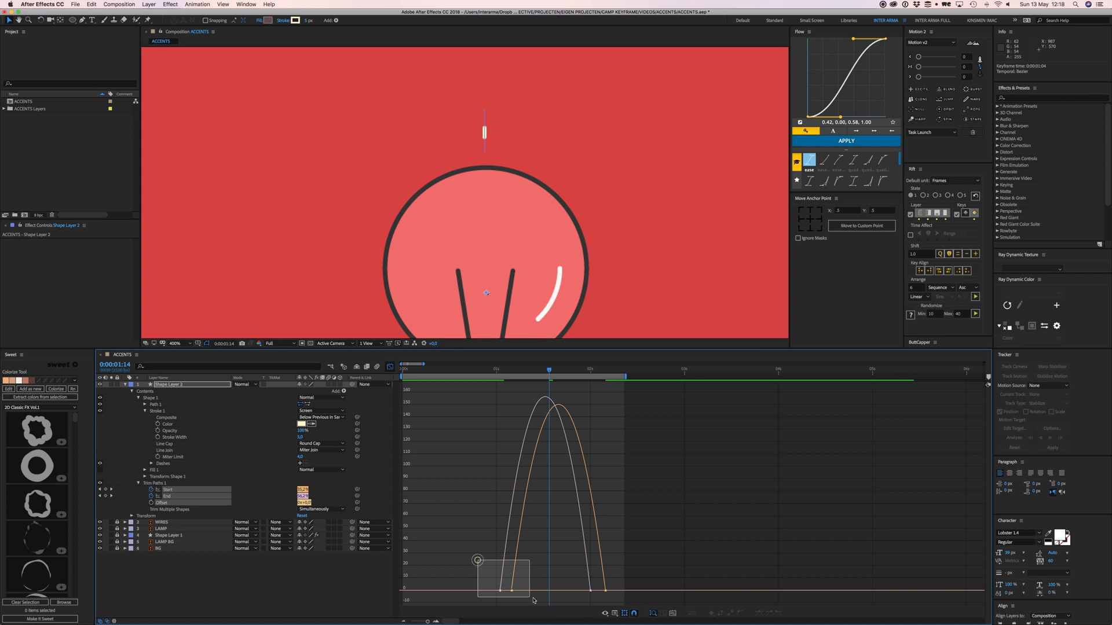
pyautogui.moveTo(533, 601)
pyautogui.mouseDown()
pyautogui.moveTo(587, 591)
pyautogui.moveTo(635, 602)
pyautogui.moveTo(550, 591)
pyautogui.mouseUp()
# Step: Preview the burst, then shift the trim keyframes earlier, Start keyframes one more frame
pyautogui.moveTo(518, 371); pyautogui.dragTo(496, 371)
pyautogui.press('space')
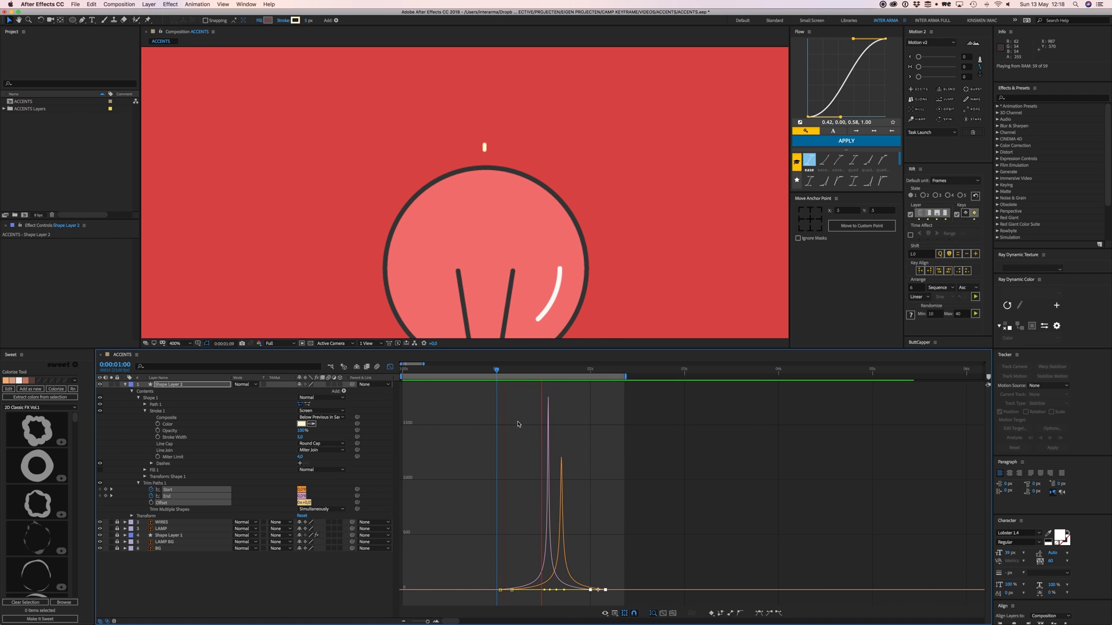
pyautogui.press('space')
pyautogui.hotkey('shift', 'F3')
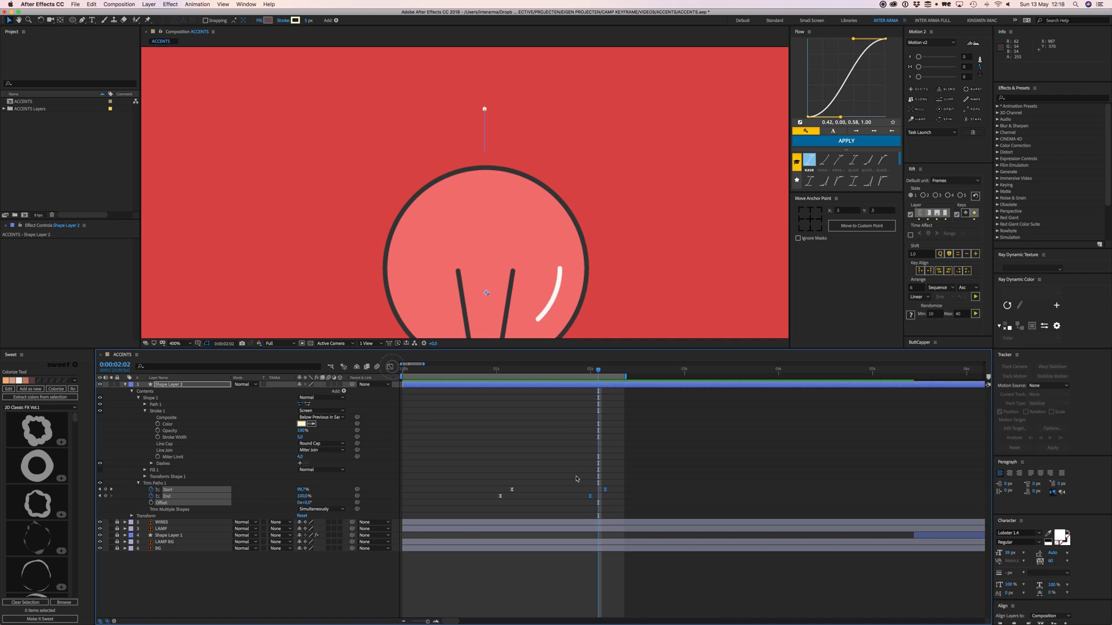
pyautogui.moveTo(605, 489); pyautogui.dragTo(538, 490)
pyautogui.click(489, 371)
# Step: Nudge the Start keyframes one frame earlier and make the line layer begin at 0:00:00:08
pyautogui.click(552, 461)
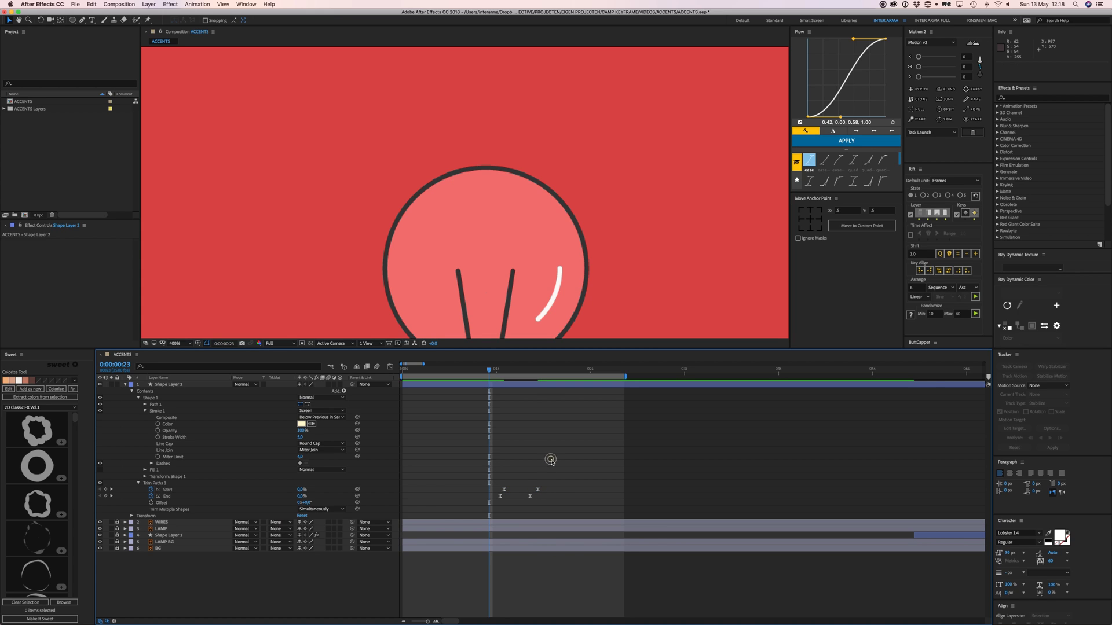
pyautogui.press('space')
pyautogui.press('space')
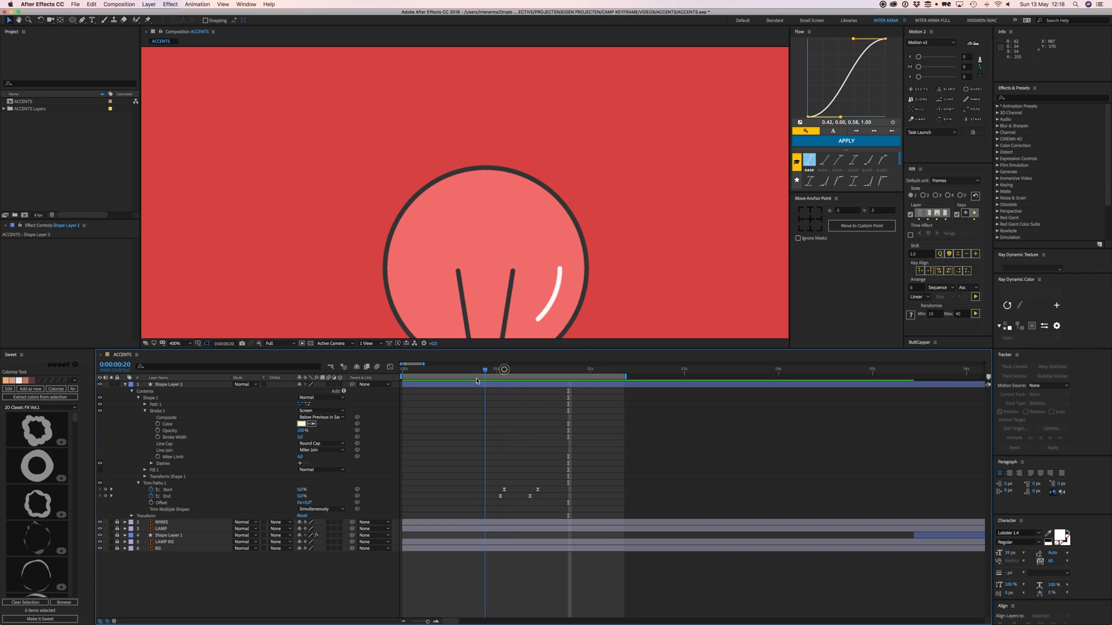
pyautogui.click(474, 371)
pyautogui.press('space')
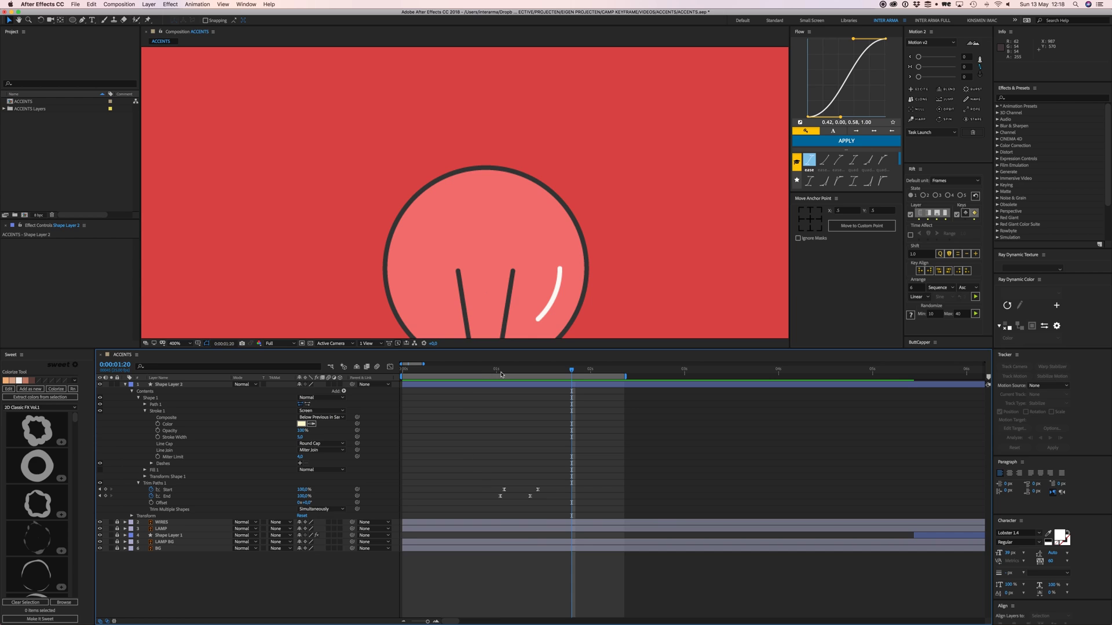
pyautogui.moveTo(496, 372); pyautogui.dragTo(509, 377)
pyautogui.click(495, 385)
pyautogui.moveTo(402, 384); pyautogui.dragTo(510, 389)
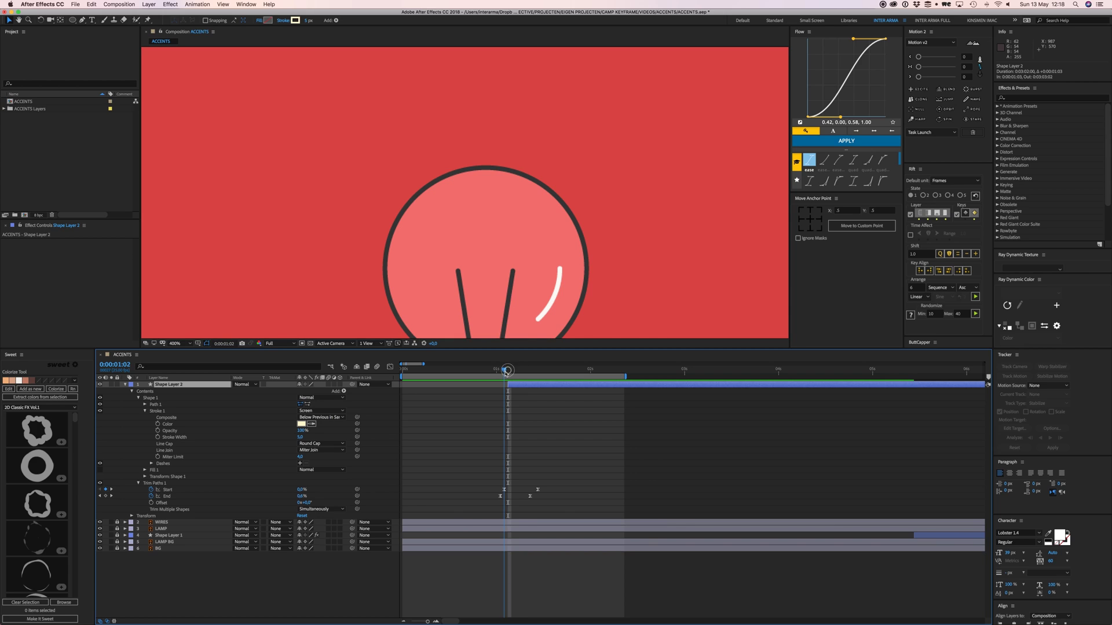
# Step: Trim the line layer's out point (Alt+]) to the frame where the stroke finishes
pyautogui.press('space')
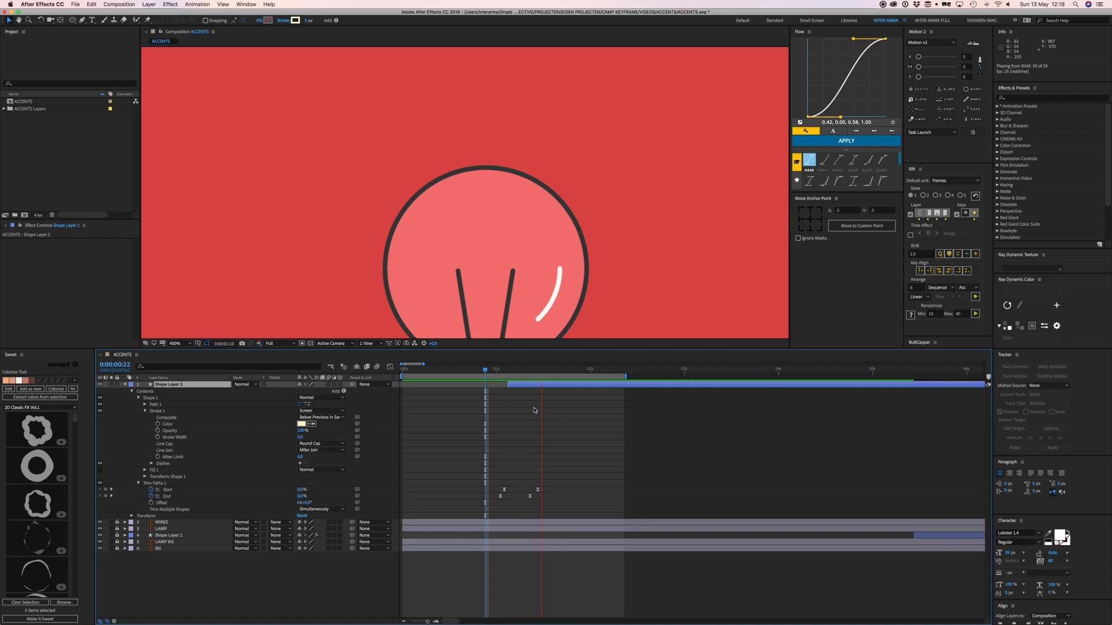
pyautogui.moveTo(554, 371); pyautogui.dragTo(534, 376)
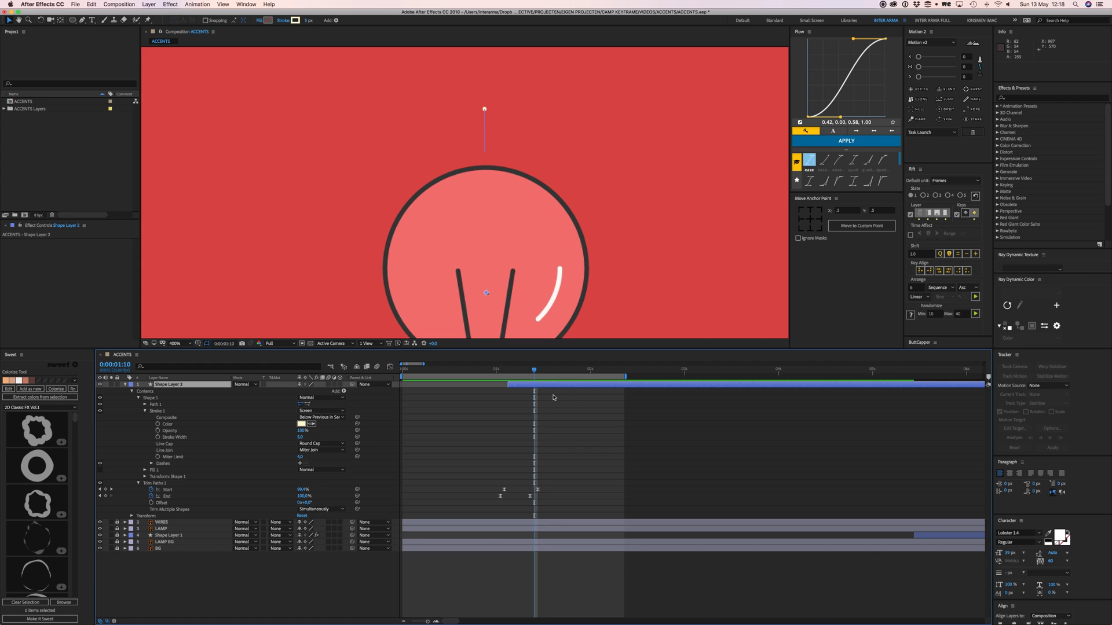
pyautogui.hotkey('alt', ']')
pyautogui.moveTo(527, 376); pyautogui.dragTo(500, 374)
pyautogui.press('space')
pyautogui.press('space')
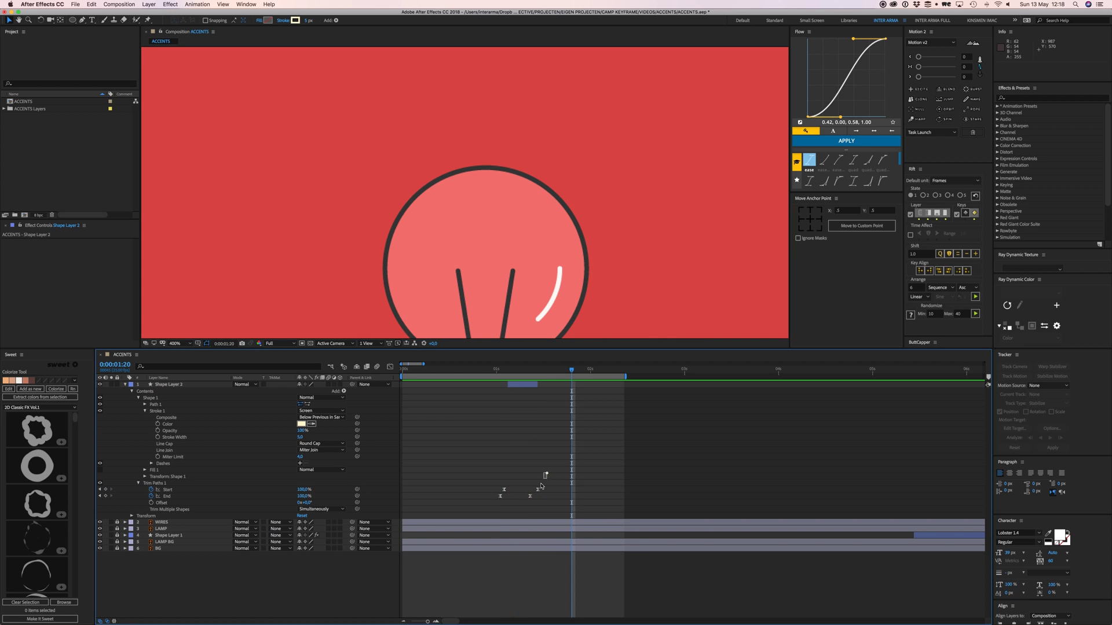
# Step: Shift the final Start and End keyframes one frame later and preview from 0:00:00:20
pyautogui.moveTo(547, 472); pyautogui.dragTo(534, 496)
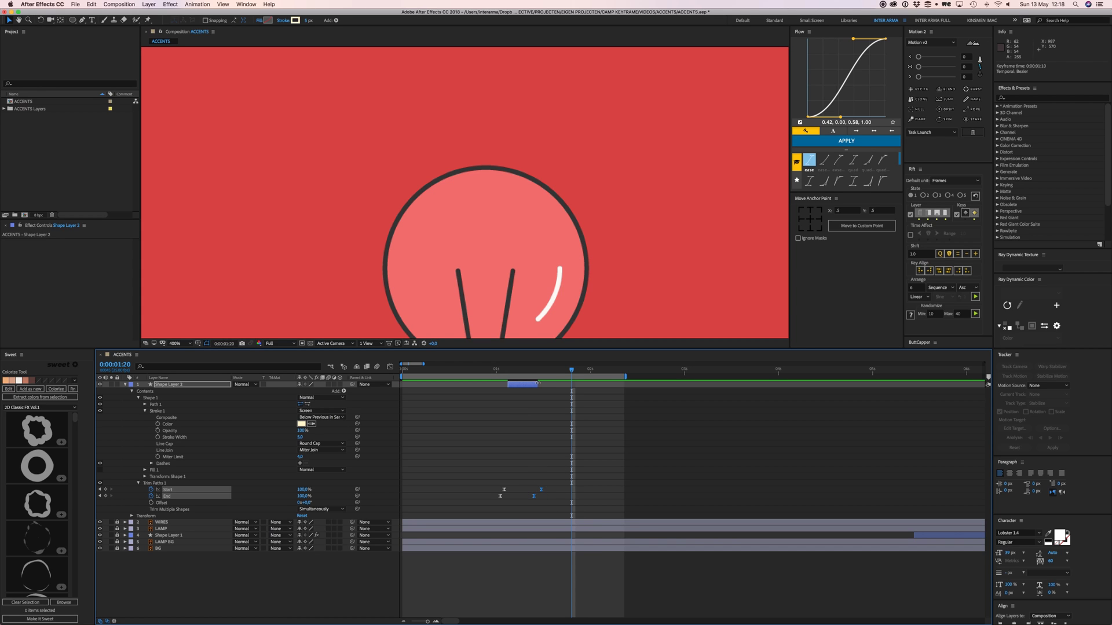
pyautogui.click(504, 489)
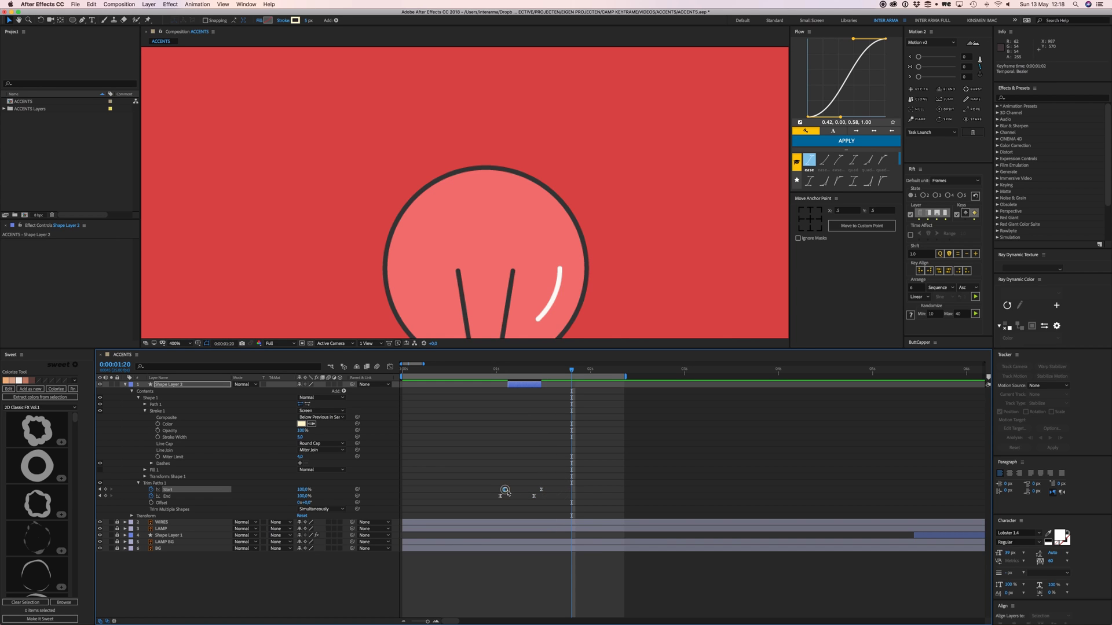
pyautogui.moveTo(512, 366); pyautogui.dragTo(477, 366)
pyautogui.press('space')
pyautogui.press('space')
pyautogui.click(508, 370)
# Step: Show only Shape Layer 2's keyframed Start and End properties with U
pyautogui.click(520, 385)
pyautogui.press('u')
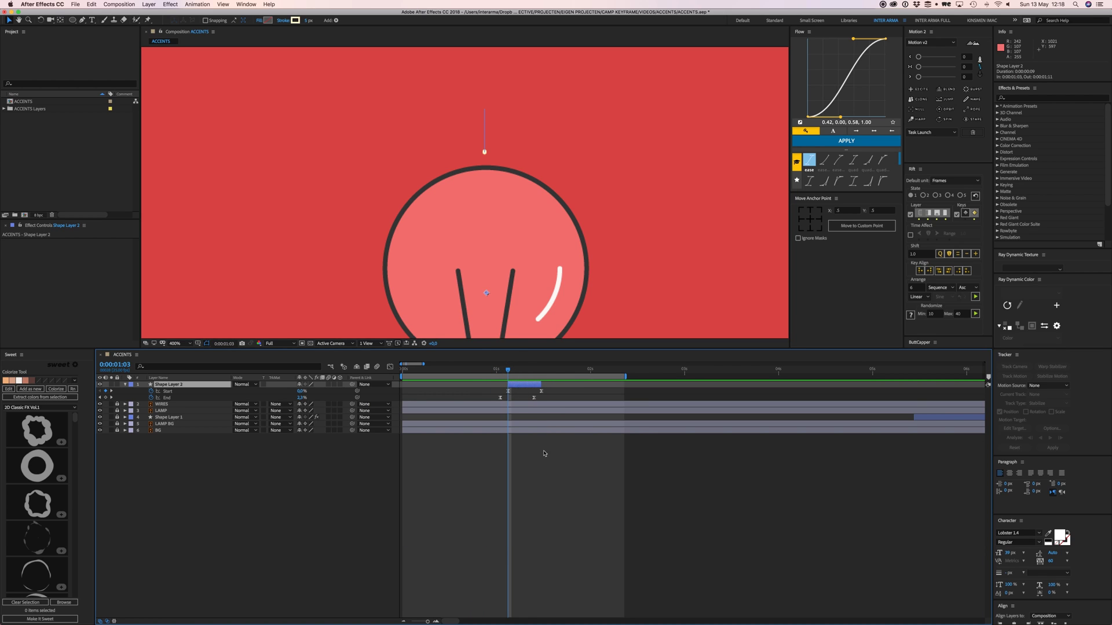
pyautogui.click(549, 471)
pyautogui.click(525, 385)
pyautogui.press(',')
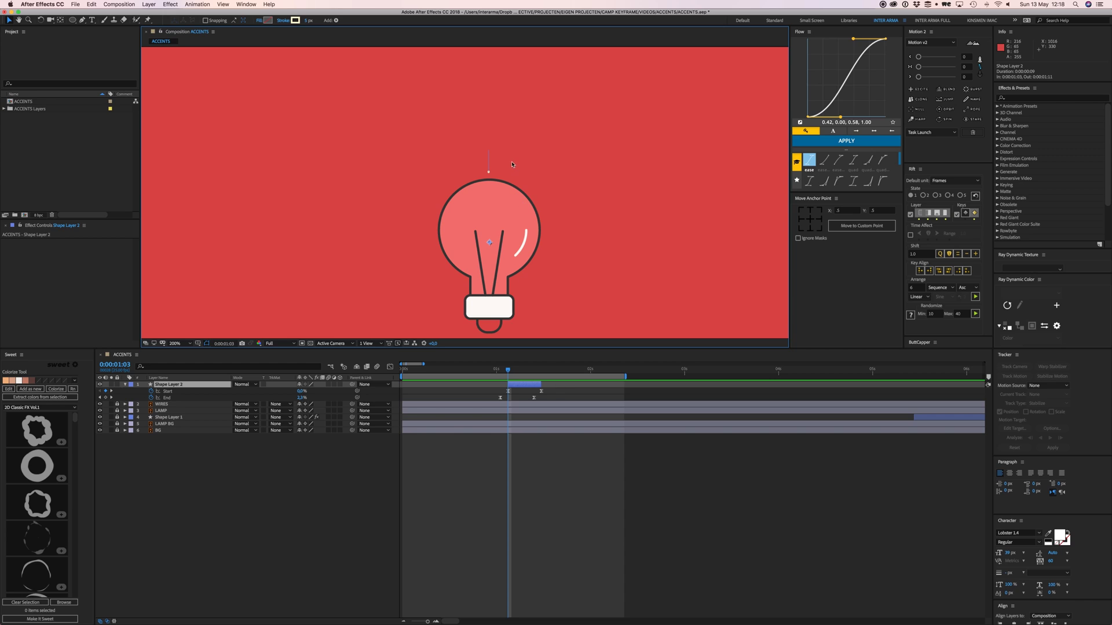
pyautogui.click(562, 493)
pyautogui.click(521, 385)
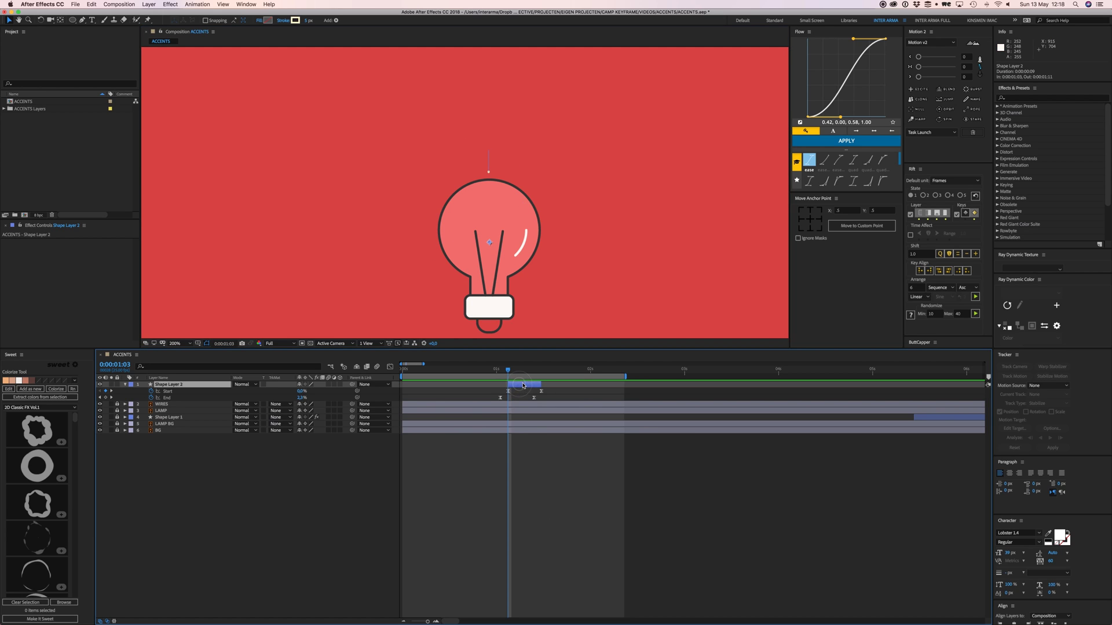
# Step: Reframe the view above the bulb and drag the line's anchor point with the Pan Behind tool
pyautogui.scroll(2, 500, 242)
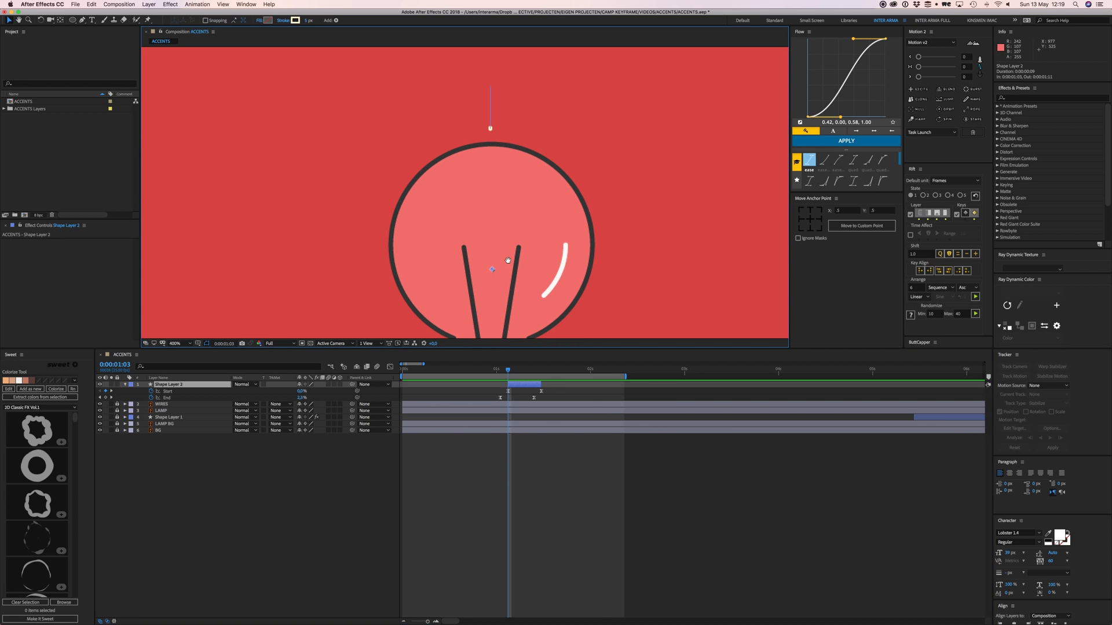
pyautogui.moveTo(508, 261); pyautogui.dragTo(506, 224)
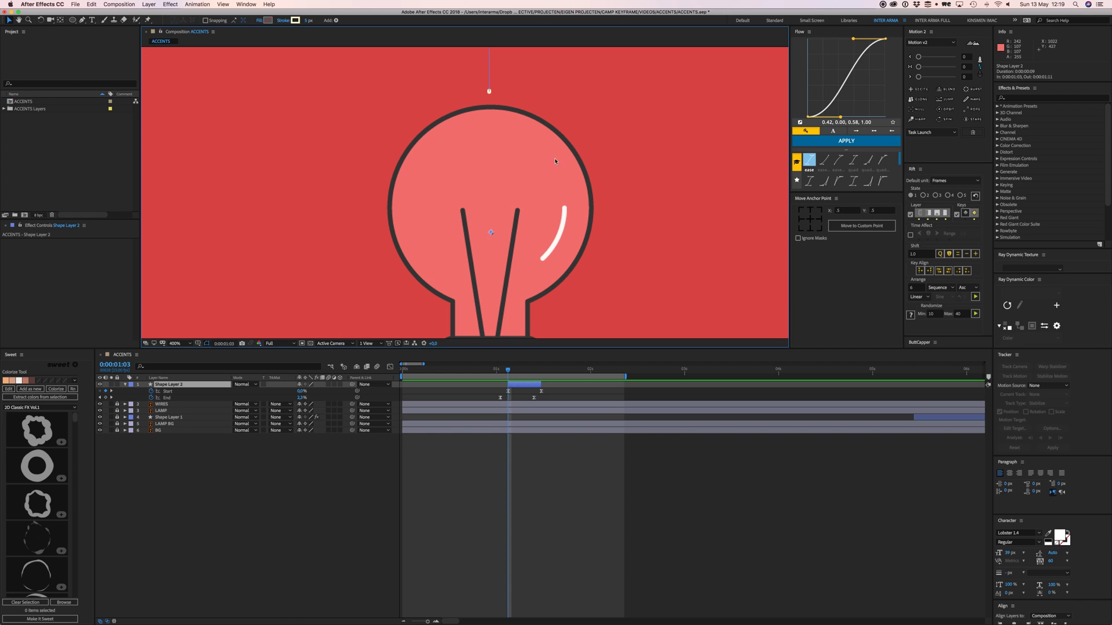
pyautogui.click(60, 22)
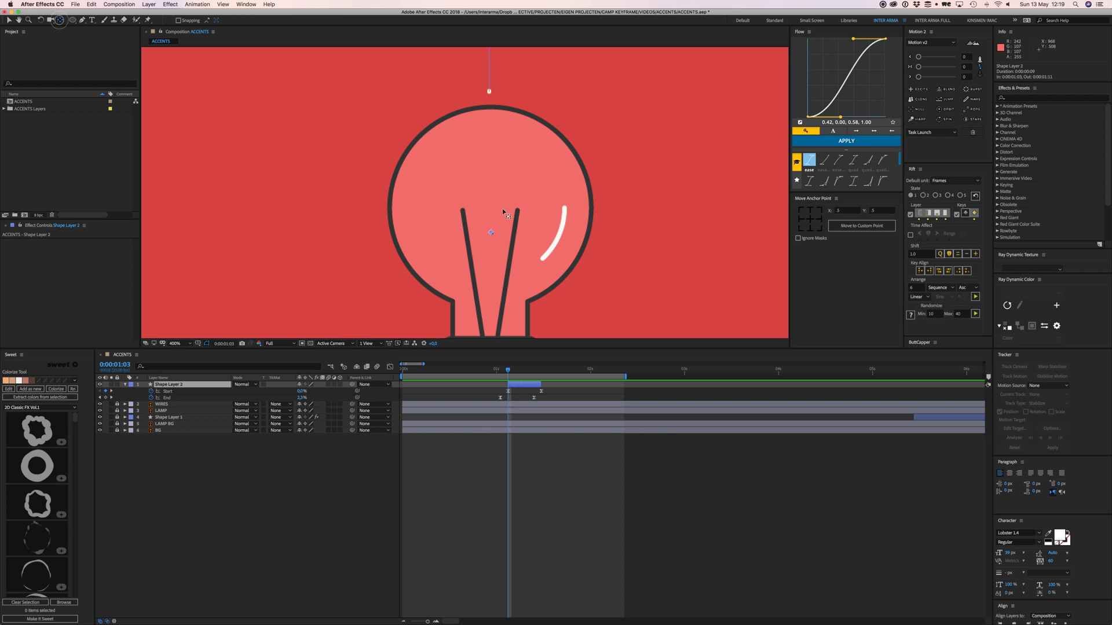
pyautogui.moveTo(494, 234); pyautogui.dragTo(519, 153)
# Step: Try a rotated duplicate of Shape Layer 2, then undo and delete the copy
pyautogui.click(526, 398)
pyautogui.click(522, 383)
pyautogui.press('super+d')
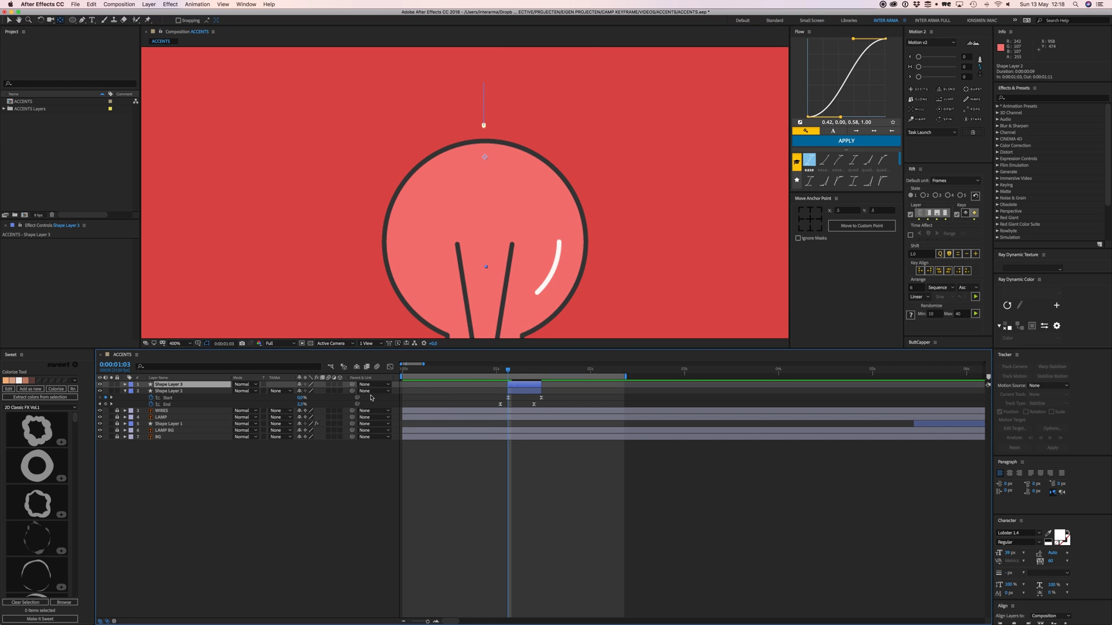
pyautogui.press('r')
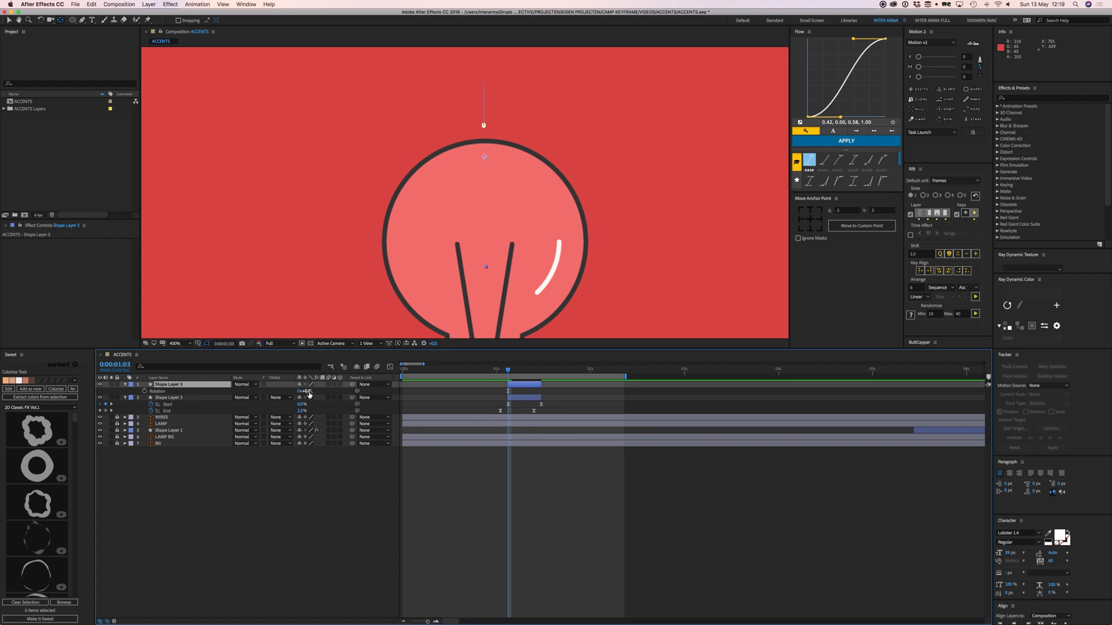
pyautogui.moveTo(304, 391); pyautogui.dragTo(329, 395)
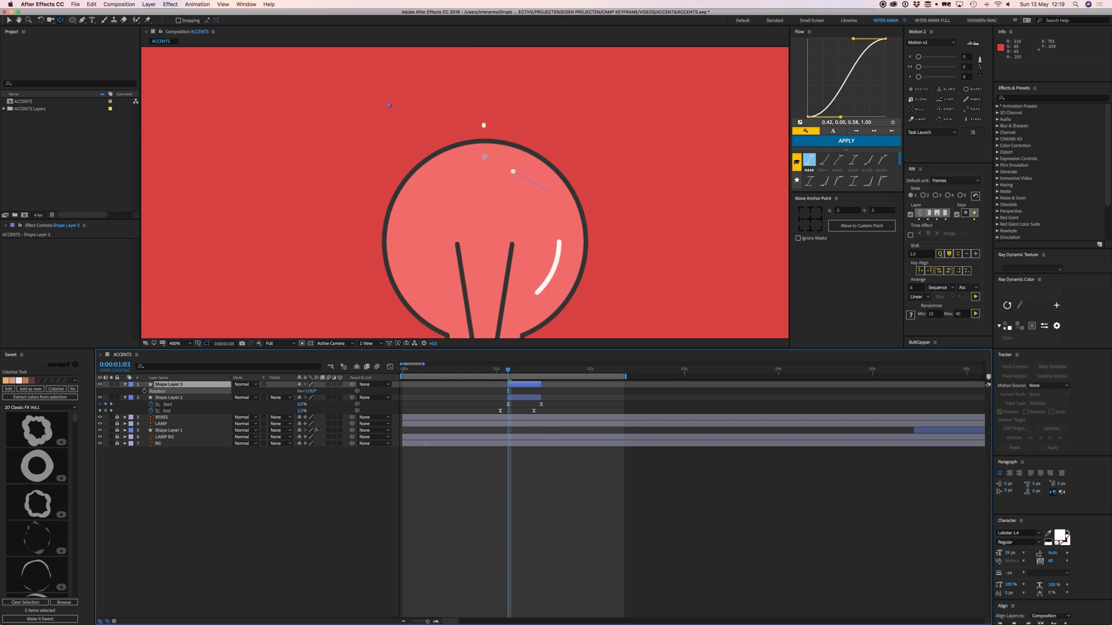
pyautogui.press('super+z')
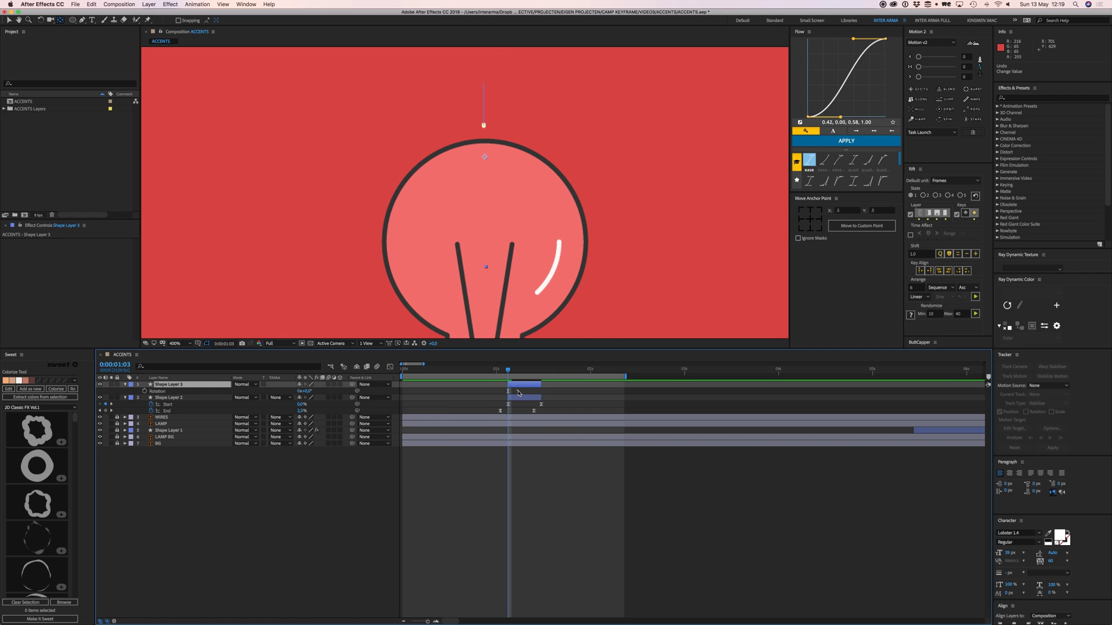
pyautogui.press('Delete')
# Step: Move the accent line's anchor point down to the bulb's centre with the Pan Behind tool
pyautogui.click(521, 387)
pyautogui.click(63, 20)
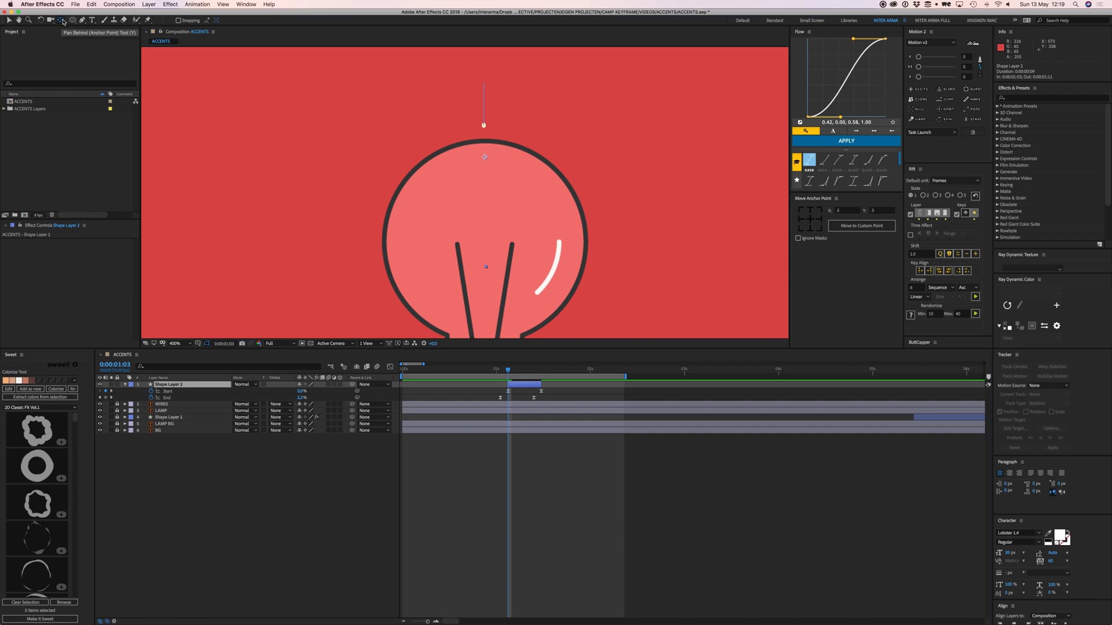
pyautogui.moveTo(487, 160); pyautogui.dragTo(486, 204)
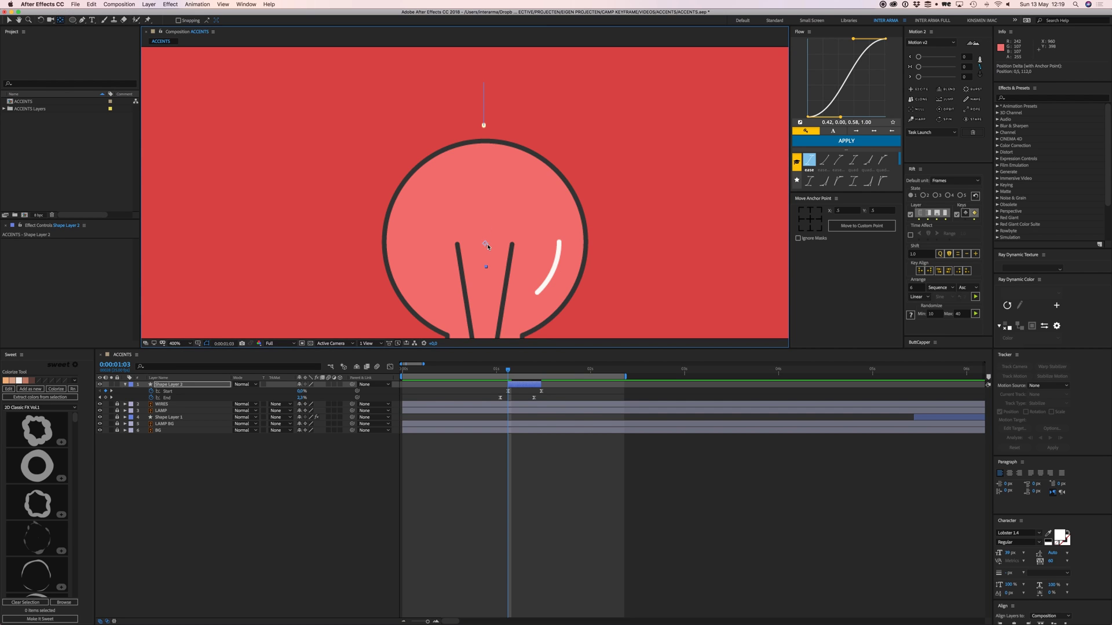
pyautogui.moveTo(487, 247); pyautogui.dragTo(488, 246)
pyautogui.click(527, 395)
pyautogui.press('v')
# Step: Duplicate the line twice, rotating the copies to 30° and 60° around the bulb
pyautogui.press('super+d')
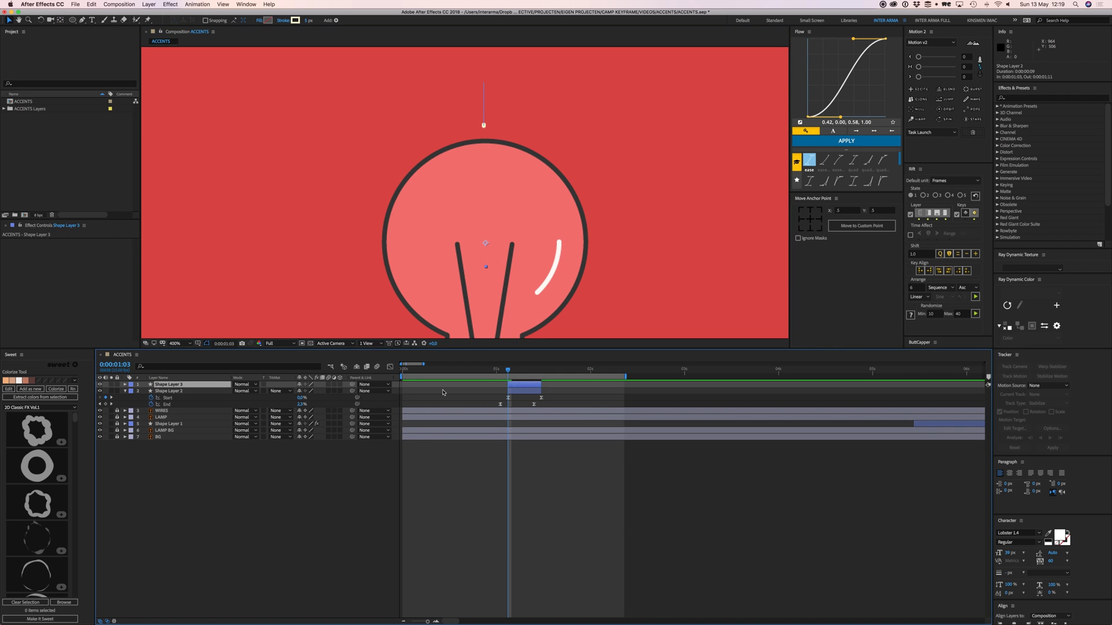
pyautogui.press('r')
pyautogui.moveTo(310, 391); pyautogui.dragTo(312, 393)
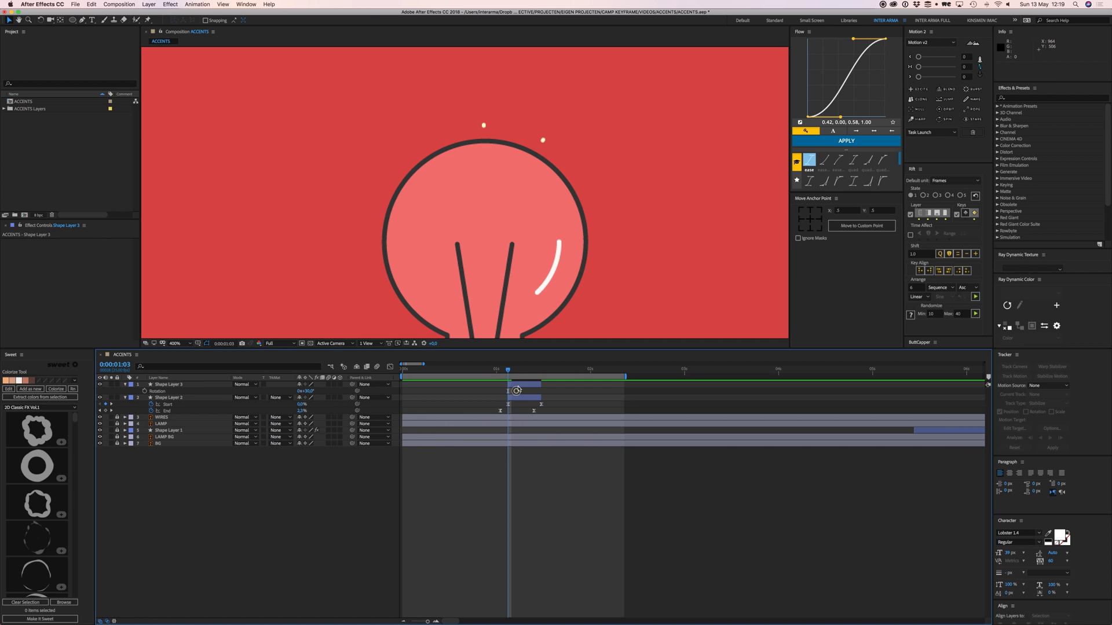
pyautogui.press('super+d')
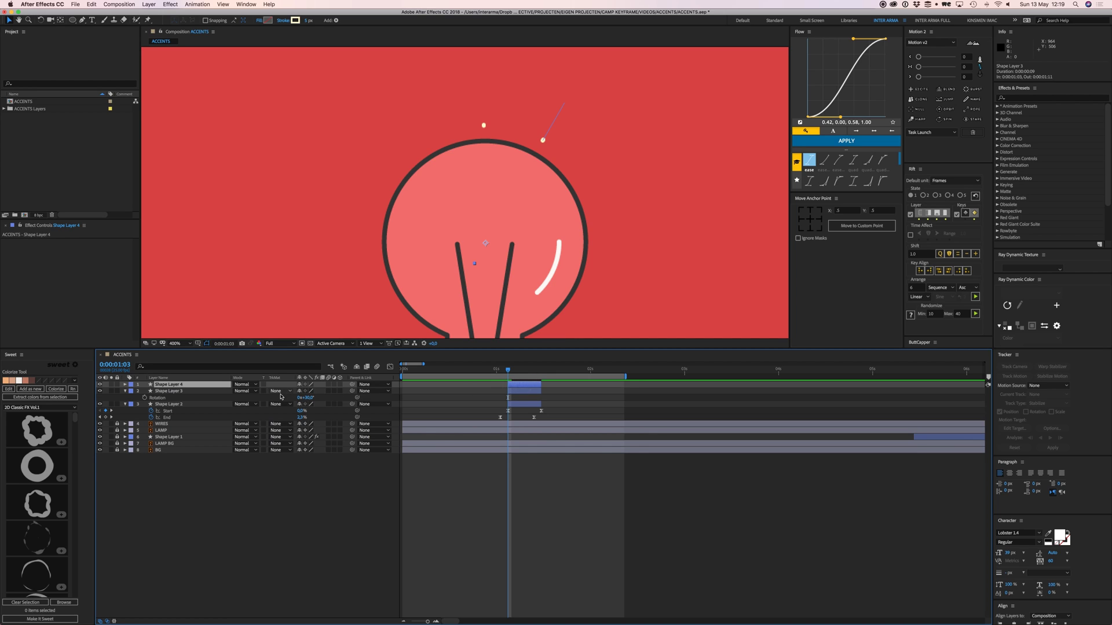
pyautogui.press('r')
pyautogui.click(307, 391)
pyautogui.write('60')
pyautogui.press('Return')
pyautogui.click(494, 392)
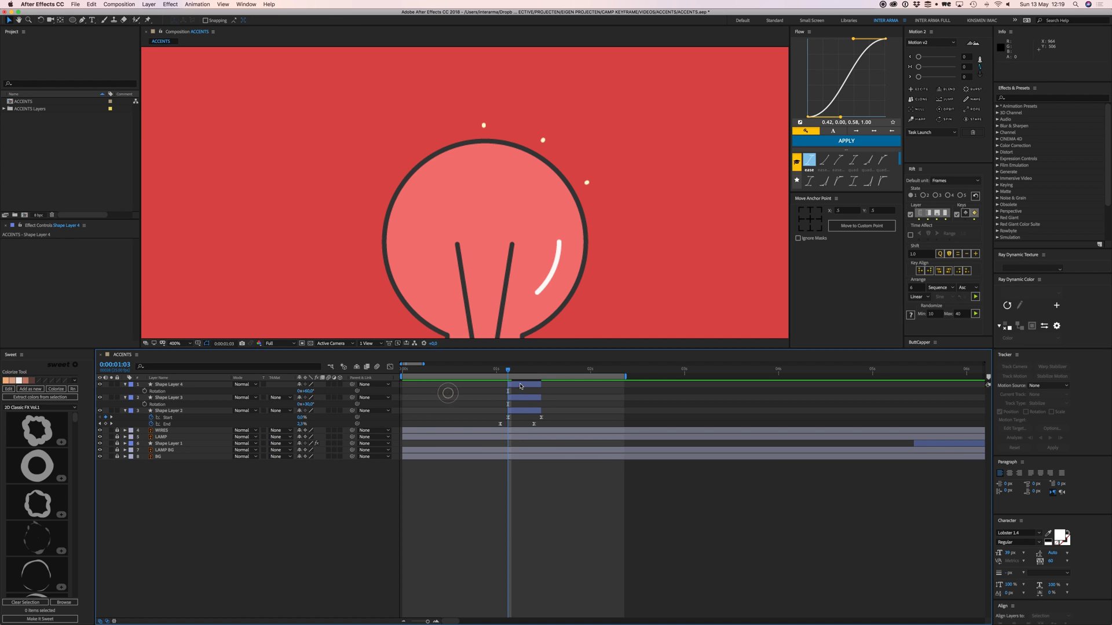
# Step: Duplicate Shape Layer 4 into Shape Layer 5 rotated to 90°
pyautogui.click(448, 384)
pyautogui.press('super+d')
pyautogui.click(310, 392)
pyautogui.write('90')
pyautogui.press('Return')
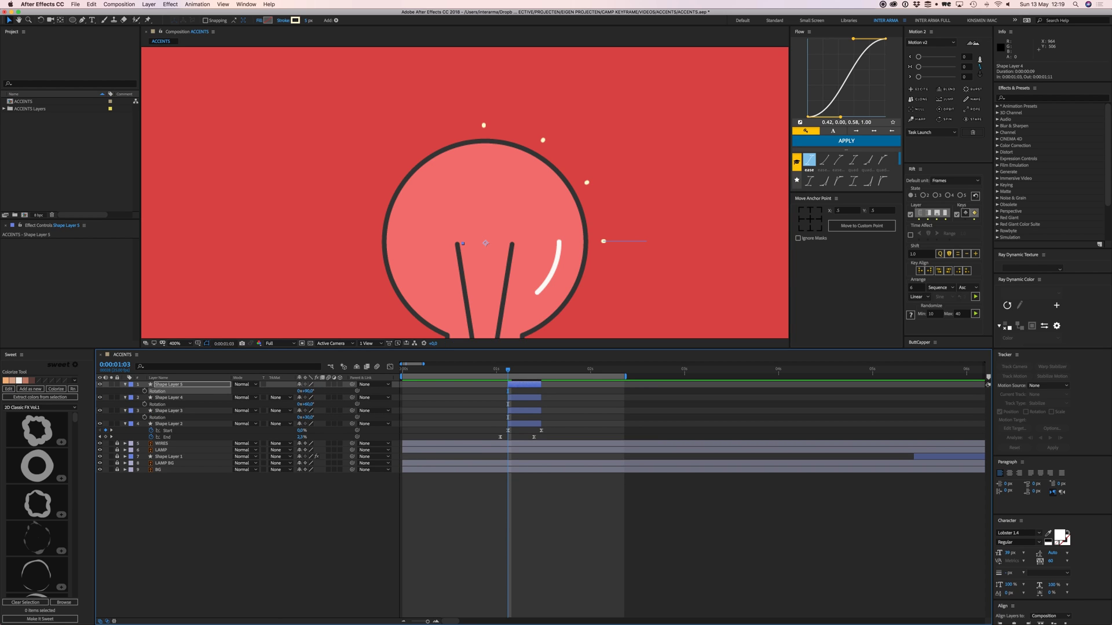
pyautogui.click(450, 391)
# Step: Duplicate Shape Layer 5 into Shape Layer 6 at 120° and check the burst at 0:00:01:09
pyautogui.click(519, 384)
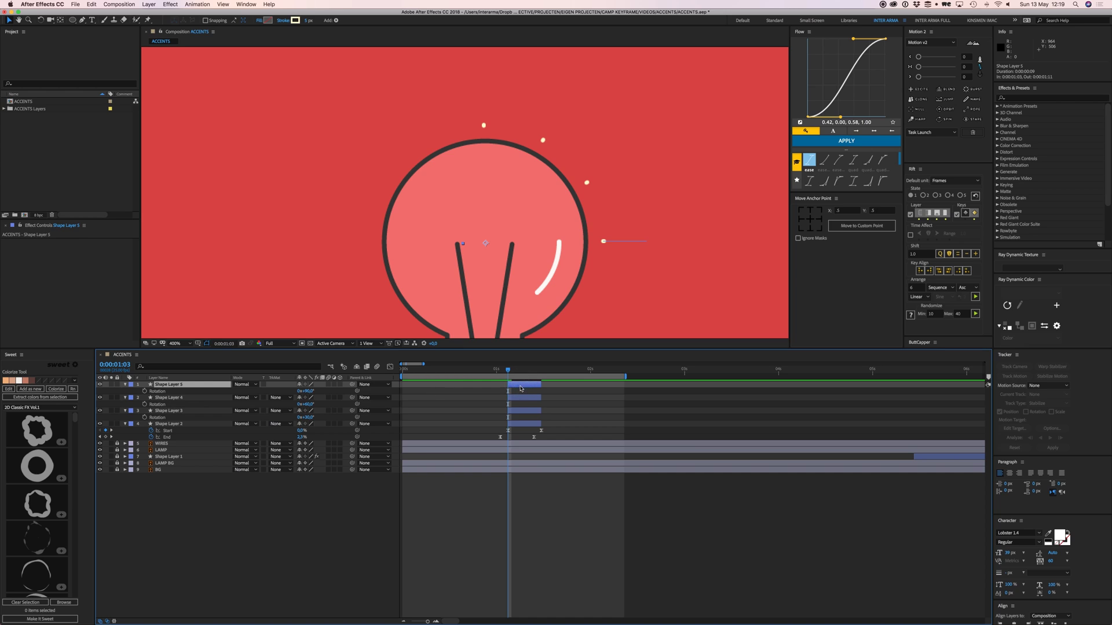
pyautogui.hotkey('ctrl', 'd')
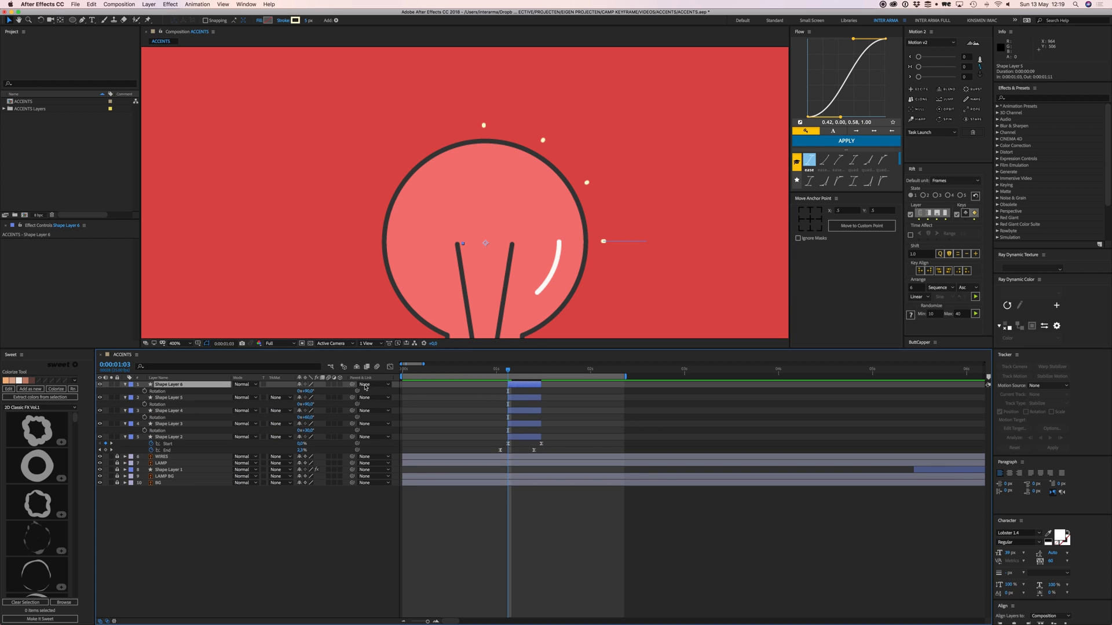
pyautogui.click(307, 392)
pyautogui.press('Return')
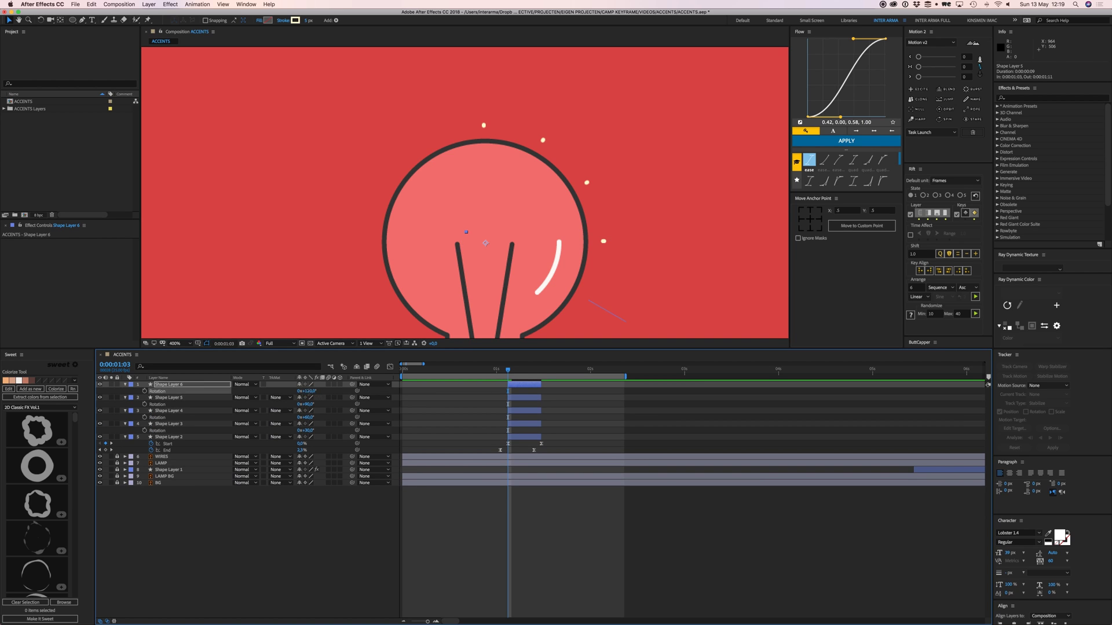
pyautogui.click(412, 414)
pyautogui.moveTo(510, 371)
pyautogui.mouseDown()
pyautogui.moveTo(534, 375)
pyautogui.moveTo(524, 377)
pyautogui.mouseUp()
pyautogui.click(519, 424)
# Step: Duplicate the four rotated lines as Shape Layers 7–10 and move them to the top
pyautogui.keyDown('shift'); pyautogui.click(519, 384); pyautogui.keyUp('shift')
pyautogui.press('super+d')
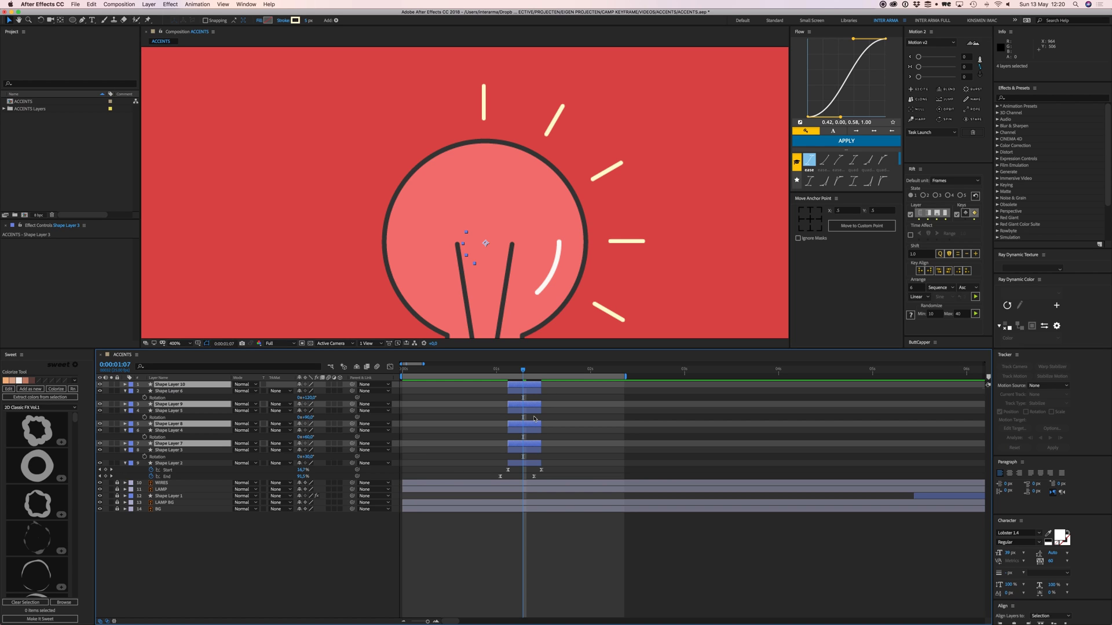
pyautogui.press('super+shift+bracketright')
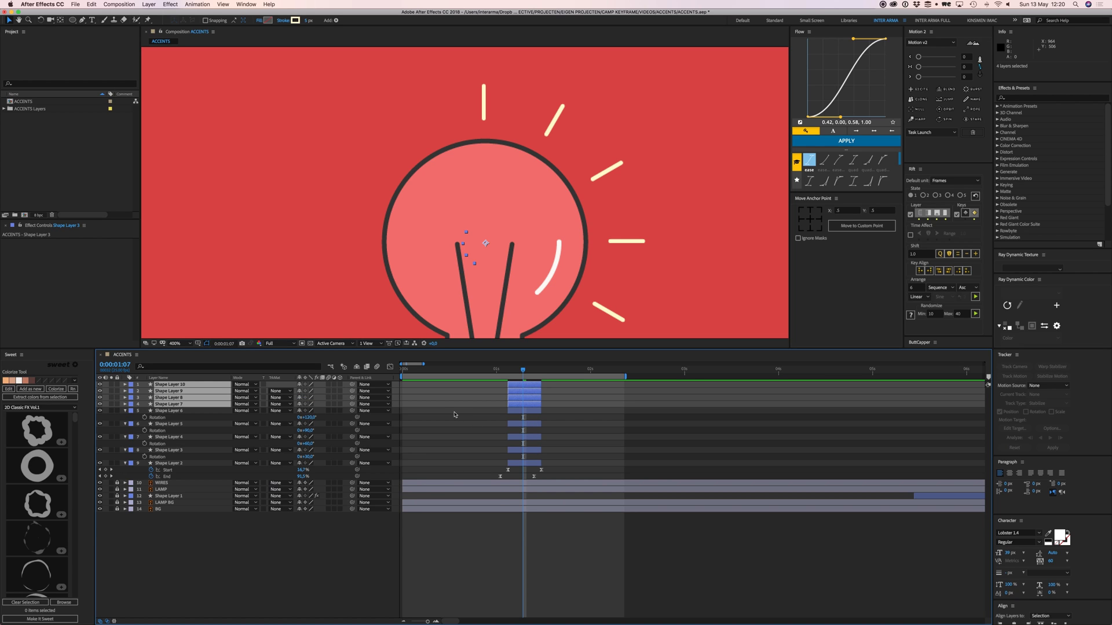
pyautogui.press('r')
# Step: Set Shape Layer 7's rotation to -30° so it points upper-left
pyautogui.click(481, 428)
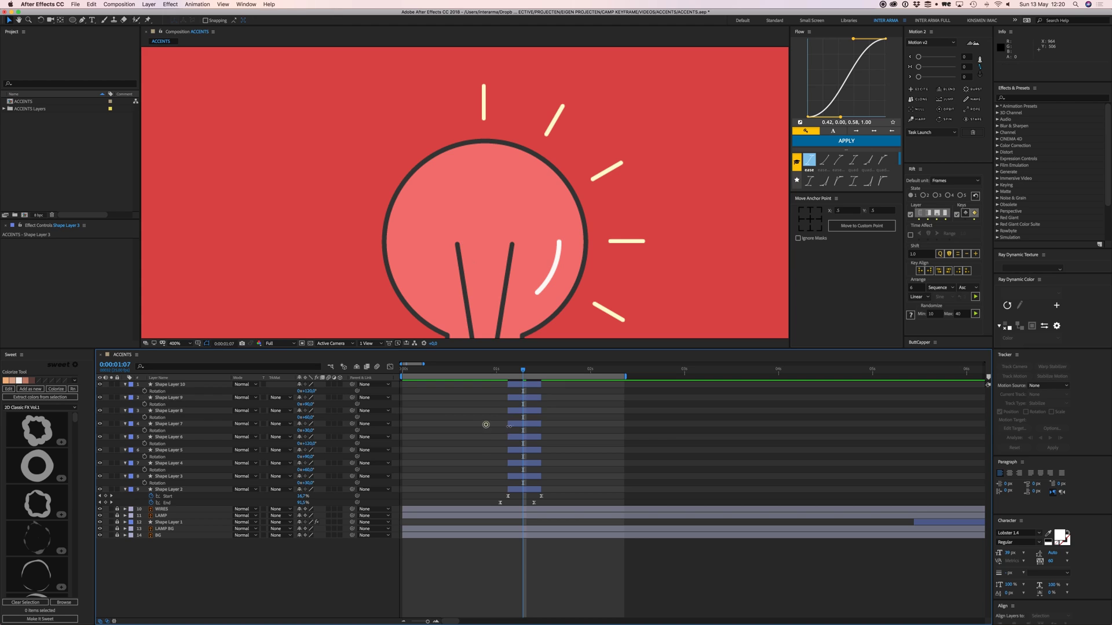
pyautogui.click(515, 429)
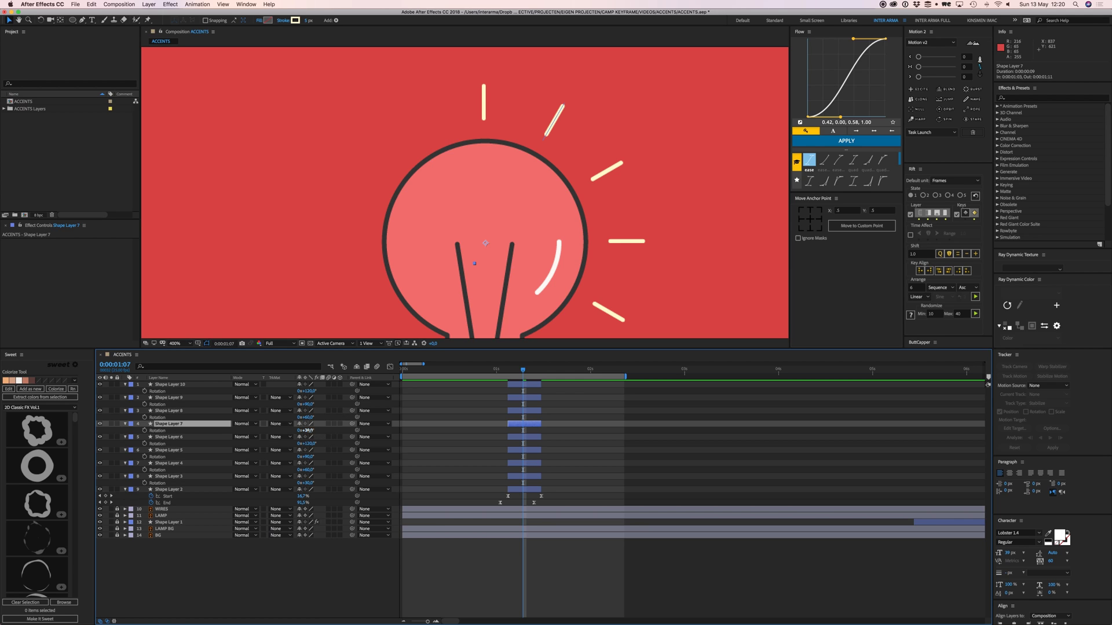
pyautogui.click(307, 430)
pyautogui.press('Return')
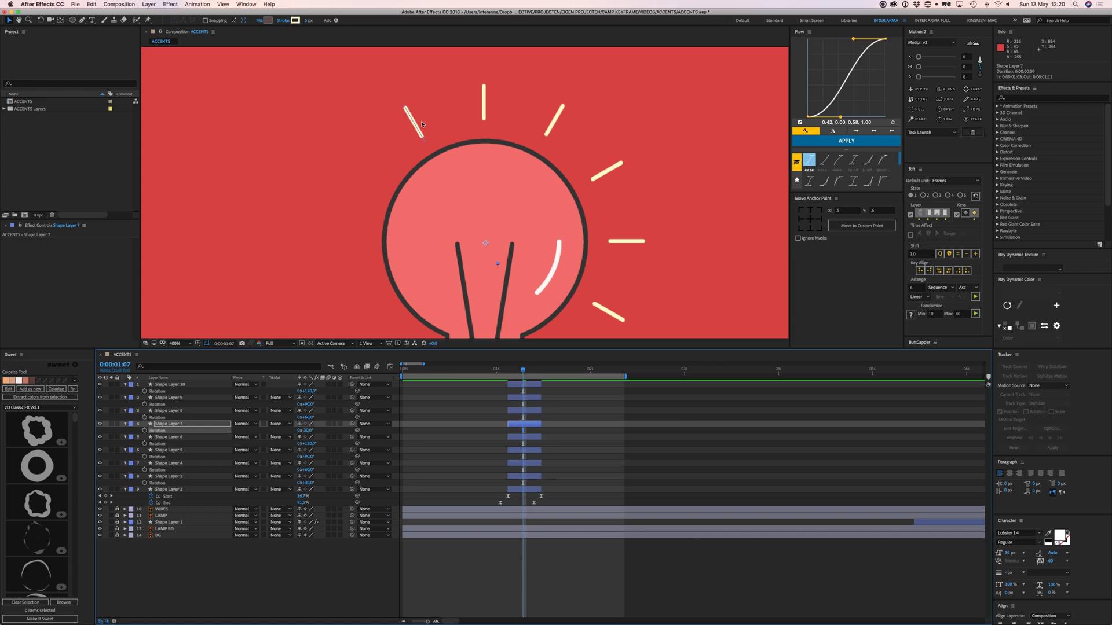
# Step: Rotate Shape Layers 8, 9 and 10 to -60°, -90° and -120°, zooming the viewer to 200%
pyautogui.click(517, 413)
pyautogui.click(307, 417)
pyautogui.write('-60')
pyautogui.click(307, 404)
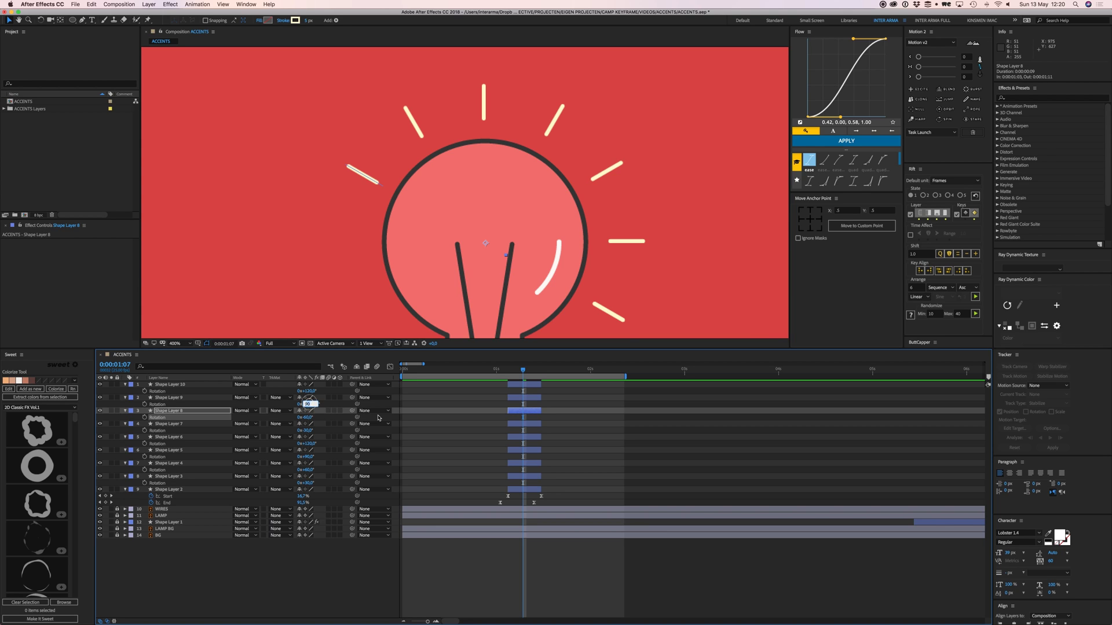
pyautogui.write('-90')
pyautogui.click(308, 391)
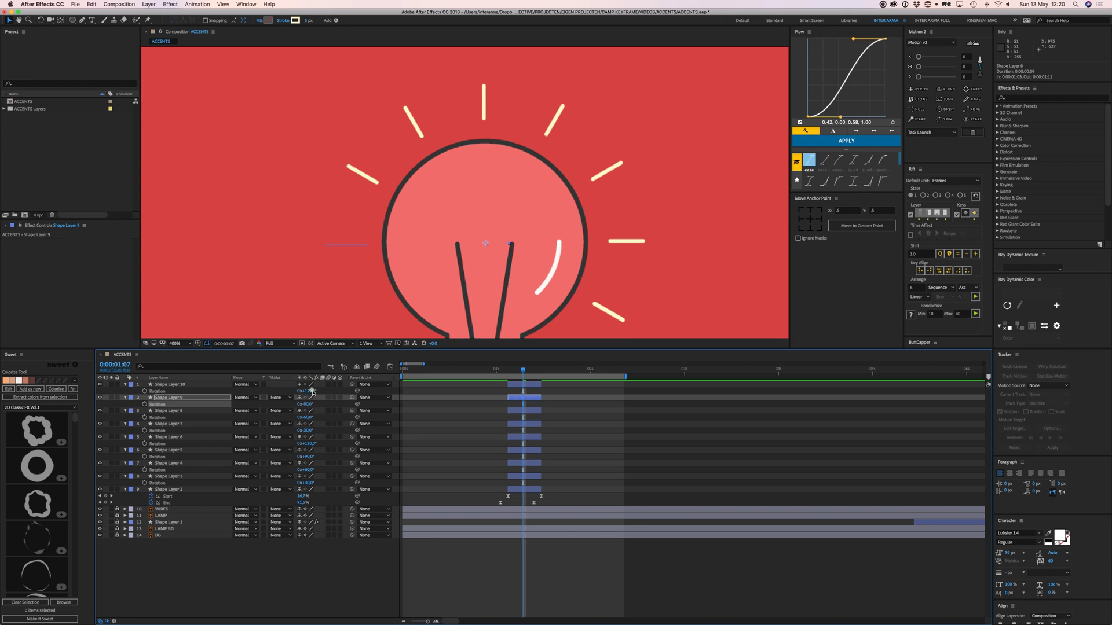
pyautogui.press('Return')
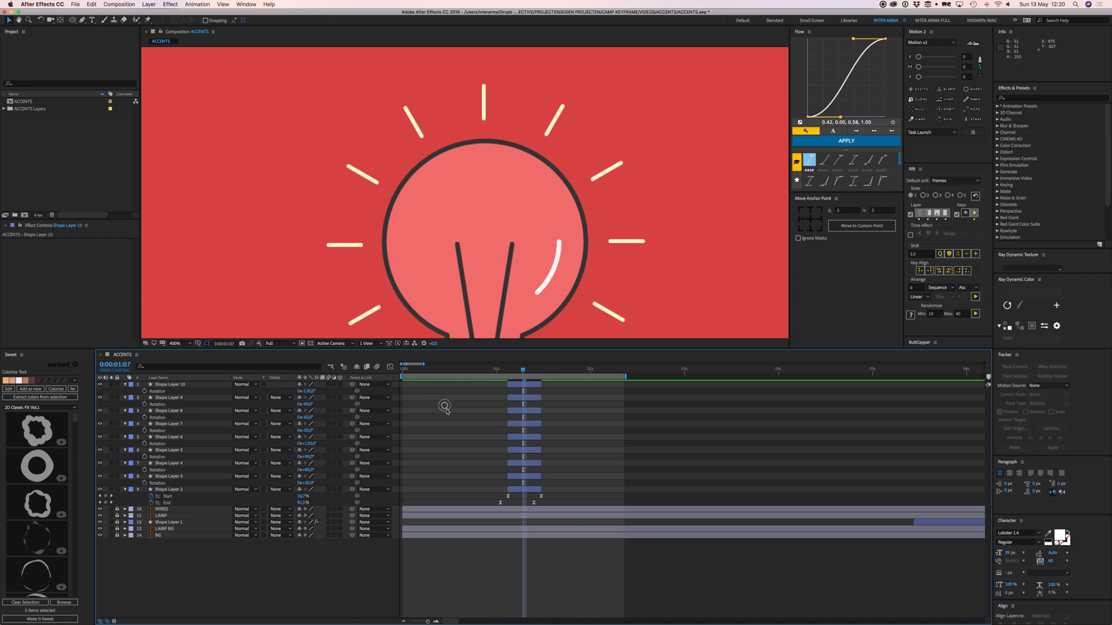
pyautogui.press(',')
pyautogui.moveTo(518, 371)
pyautogui.mouseDown()
pyautogui.moveTo(497, 370)
pyautogui.moveTo(522, 370)
pyautogui.moveTo(512, 370)
pyautogui.mouseUp()
# Step: Preview the rays and collapse the properties of Shape Layers 2 through 10
pyautogui.press('space')
pyautogui.click(522, 384)
pyautogui.keyDown('shift'); pyautogui.click(528, 491); pyautogui.keyUp('shift')
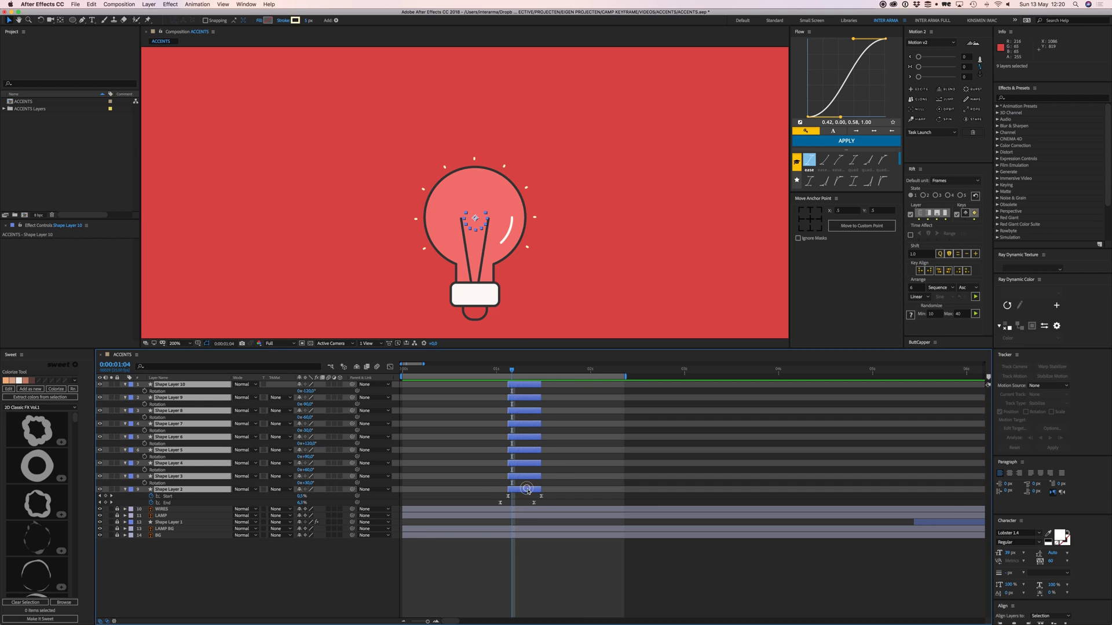
pyautogui.press('u')
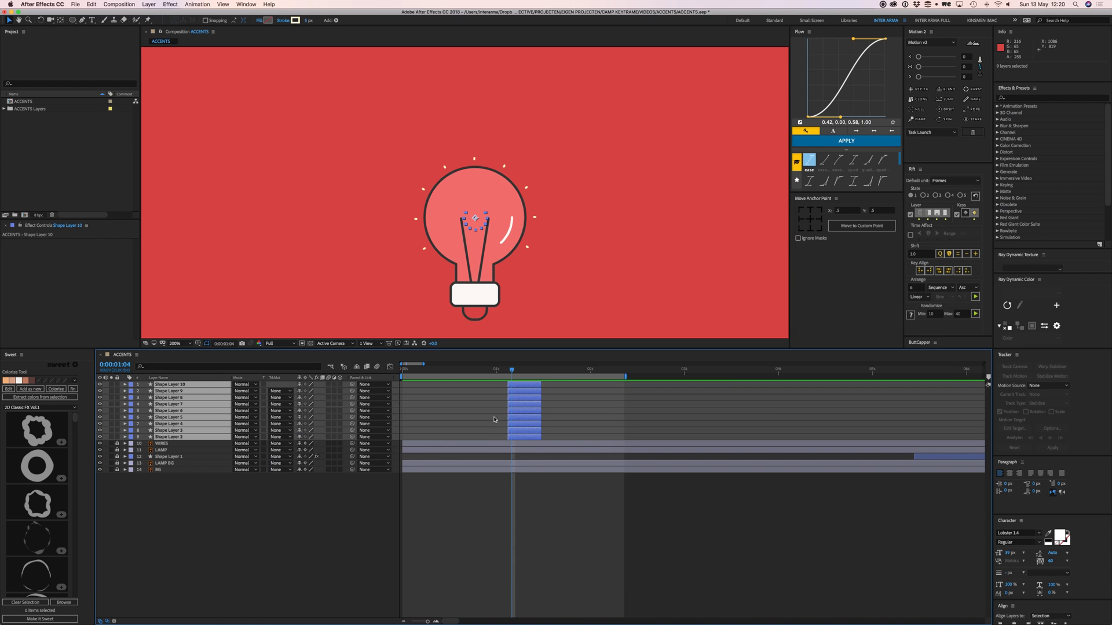
pyautogui.click(490, 415)
pyautogui.moveTo(512, 370); pyautogui.dragTo(498, 371)
pyautogui.press('space')
pyautogui.press('space')
pyautogui.click(511, 371)
pyautogui.hscroll(1, 507, 451)
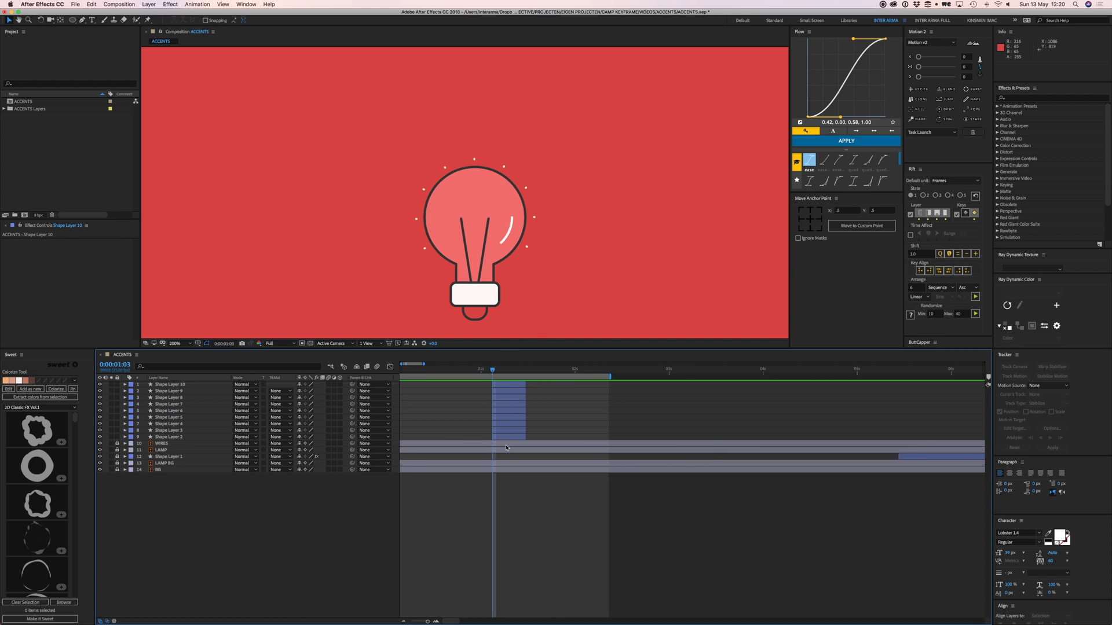
pyautogui.scroll(1, 507, 449)
# Step: Zoom the timeline to single frames and delay Shape Layer 3 by one frame
pyautogui.click(503, 437)
pyautogui.click(499, 430)
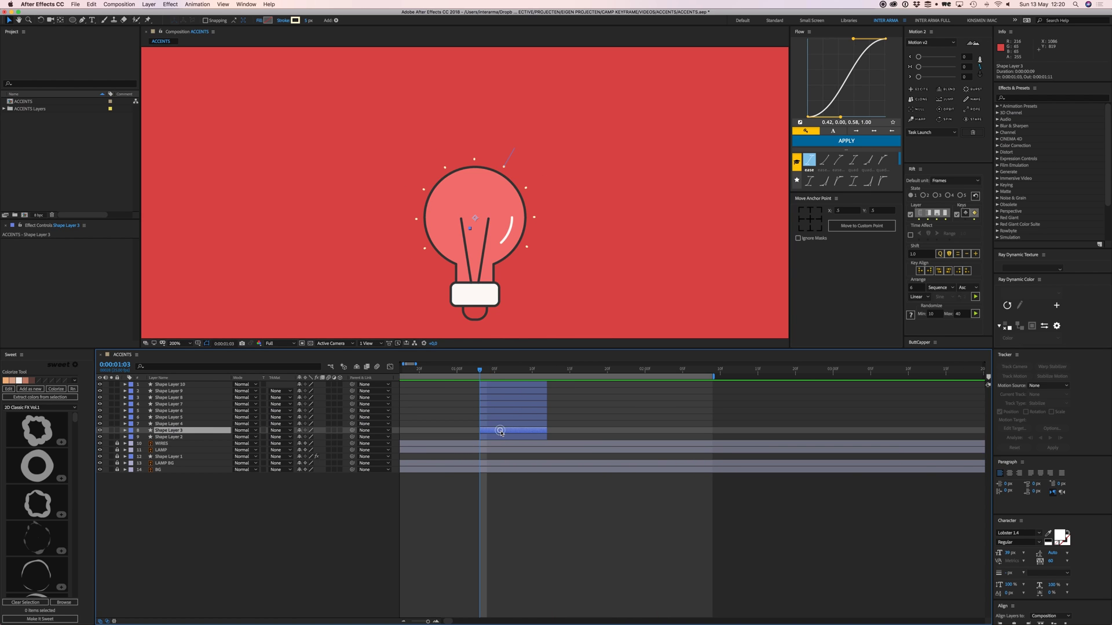
pyautogui.press('-')
pyautogui.press('=')
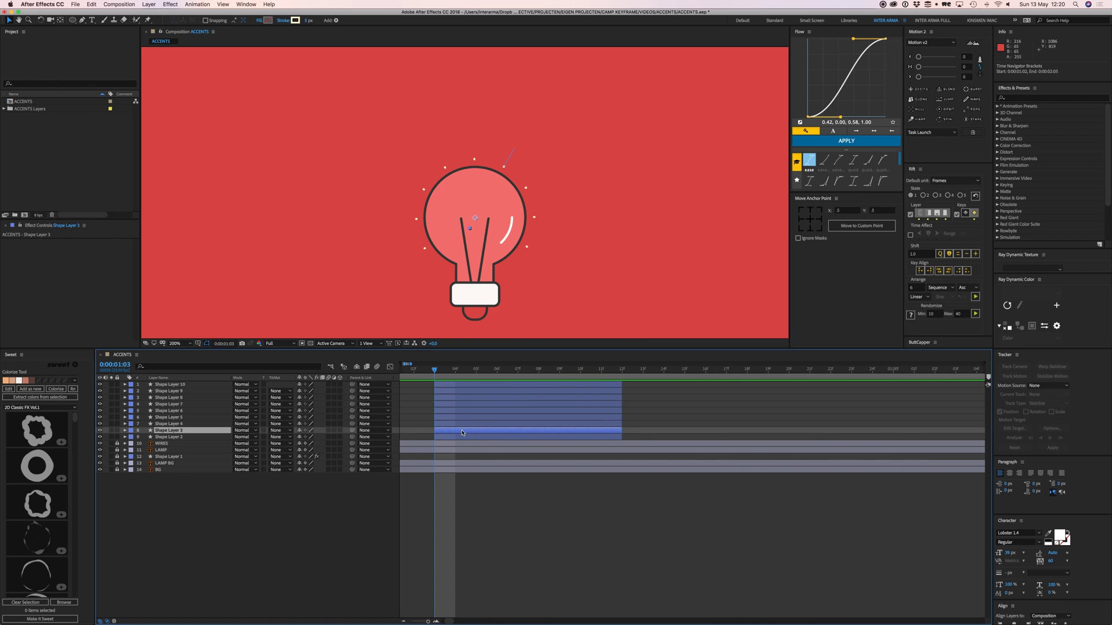
pyautogui.click(454, 432)
pyautogui.moveTo(459, 433); pyautogui.dragTo(552, 414)
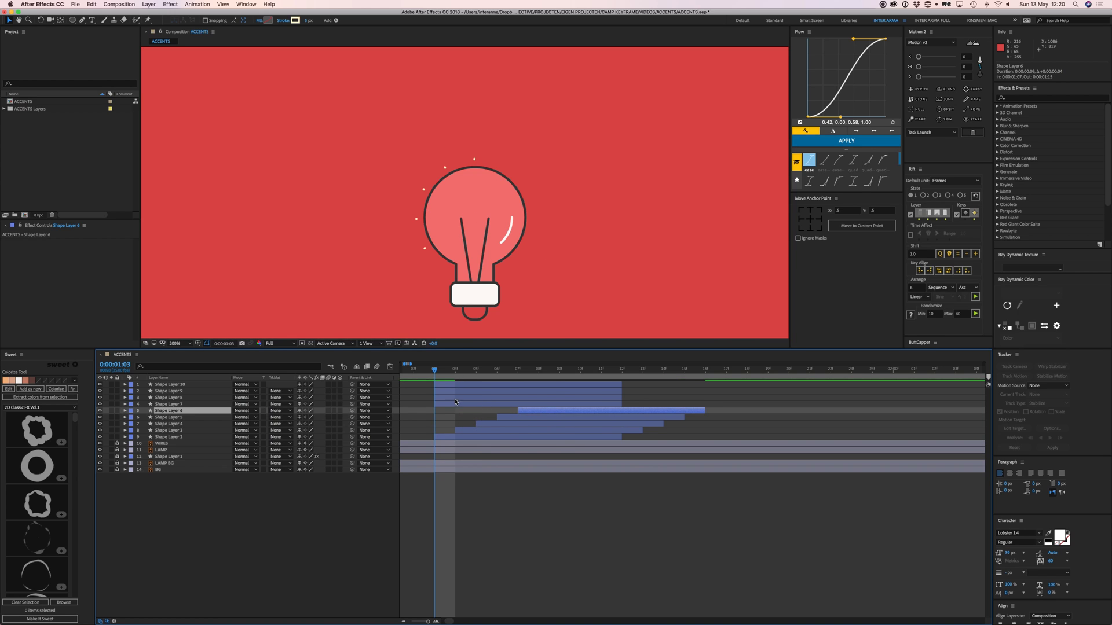
# Step: Delay Shape Layer 7 by one frame and Shape Layers 8 and 9 by more frames
pyautogui.click(456, 402)
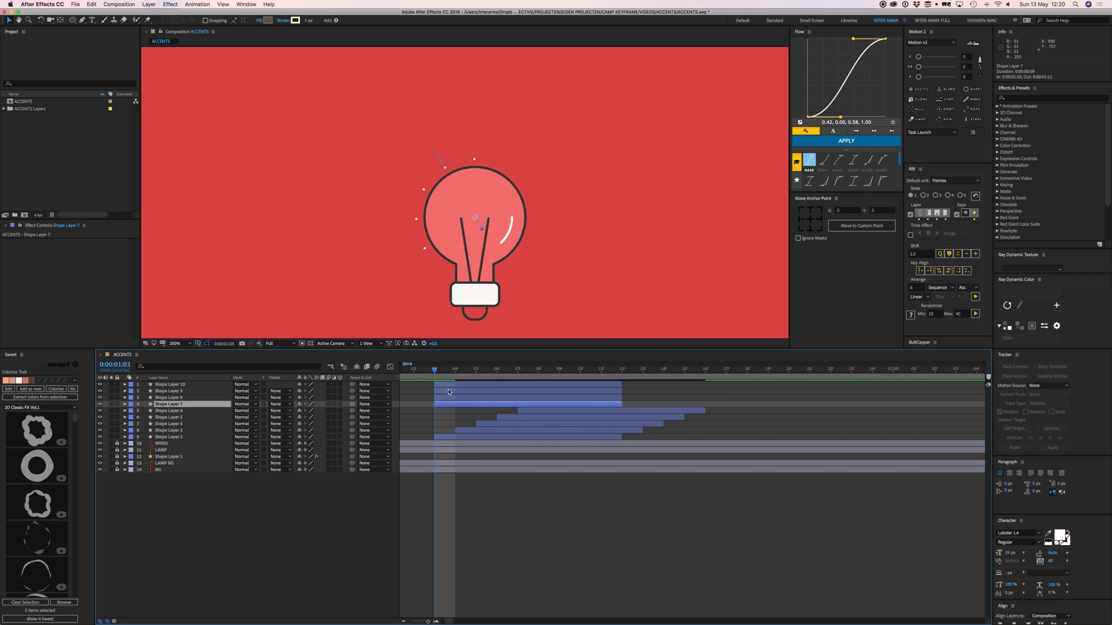
pyautogui.keyDown('shift'); pyautogui.click(449, 392); pyautogui.keyUp('shift')
pyautogui.keyDown('shift'); pyautogui.click(449, 385); pyautogui.keyUp('shift')
pyautogui.click(449, 416)
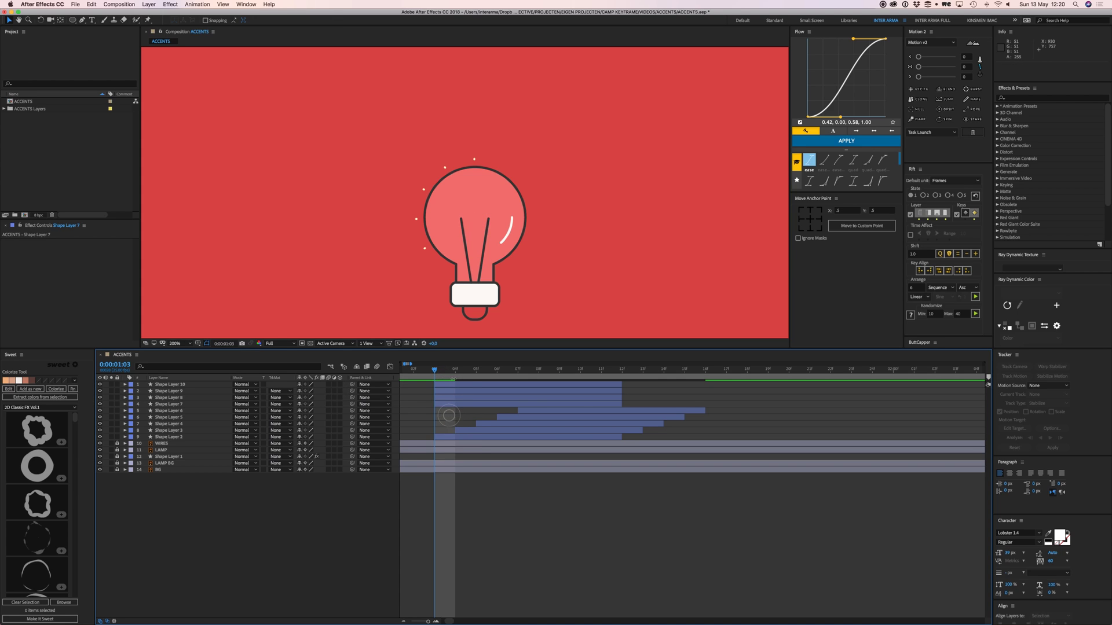
pyautogui.click(448, 373)
pyautogui.moveTo(447, 403); pyautogui.dragTo(463, 407)
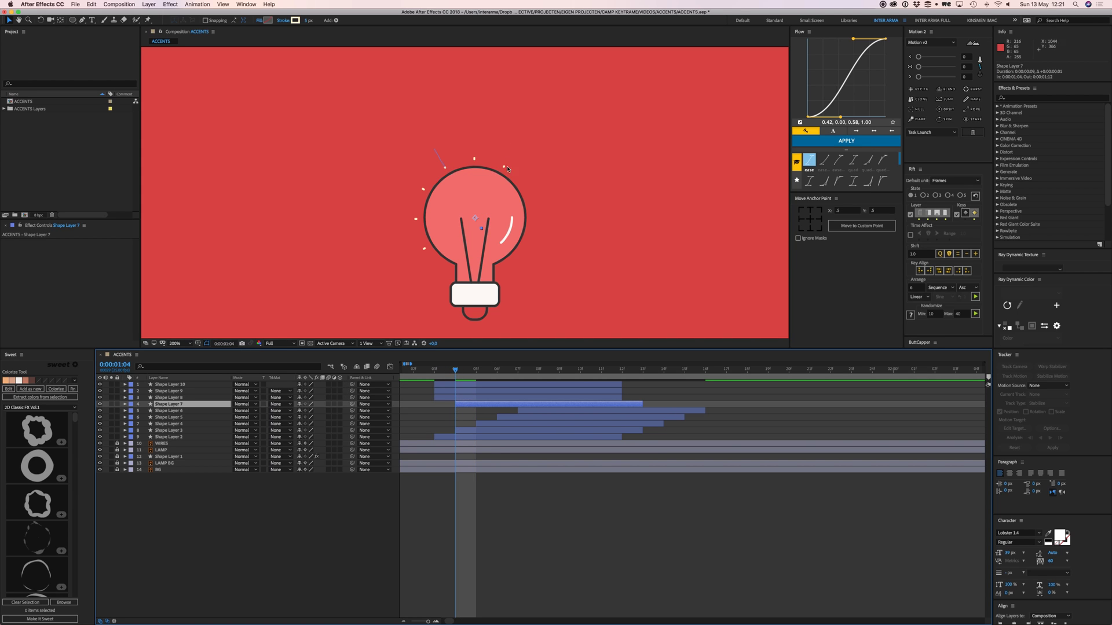
pyautogui.click(423, 185)
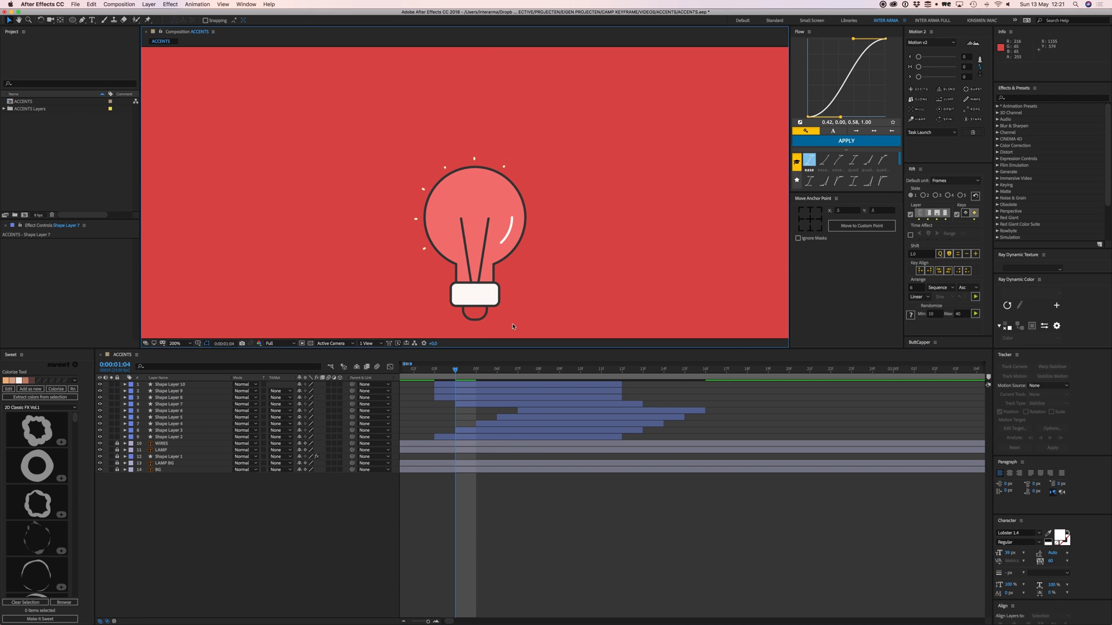
pyautogui.moveTo(456, 397); pyautogui.dragTo(553, 389)
# Step: Preview the staggered rays from 1:03
pyautogui.press('space')
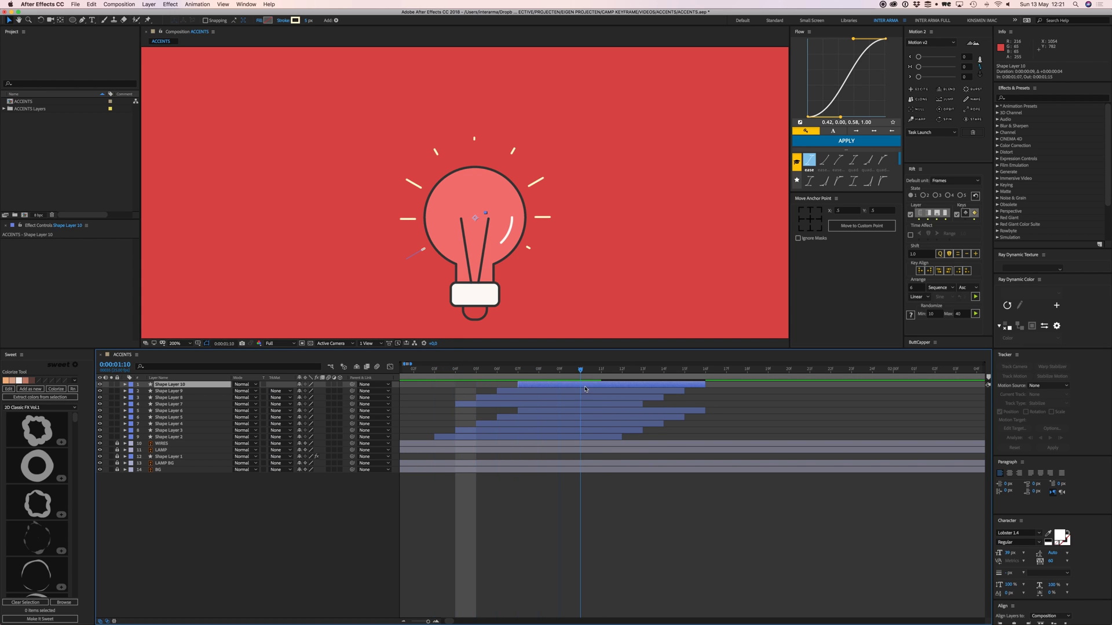
pyautogui.moveTo(510, 390); pyautogui.dragTo(434, 396)
pyautogui.click(432, 399)
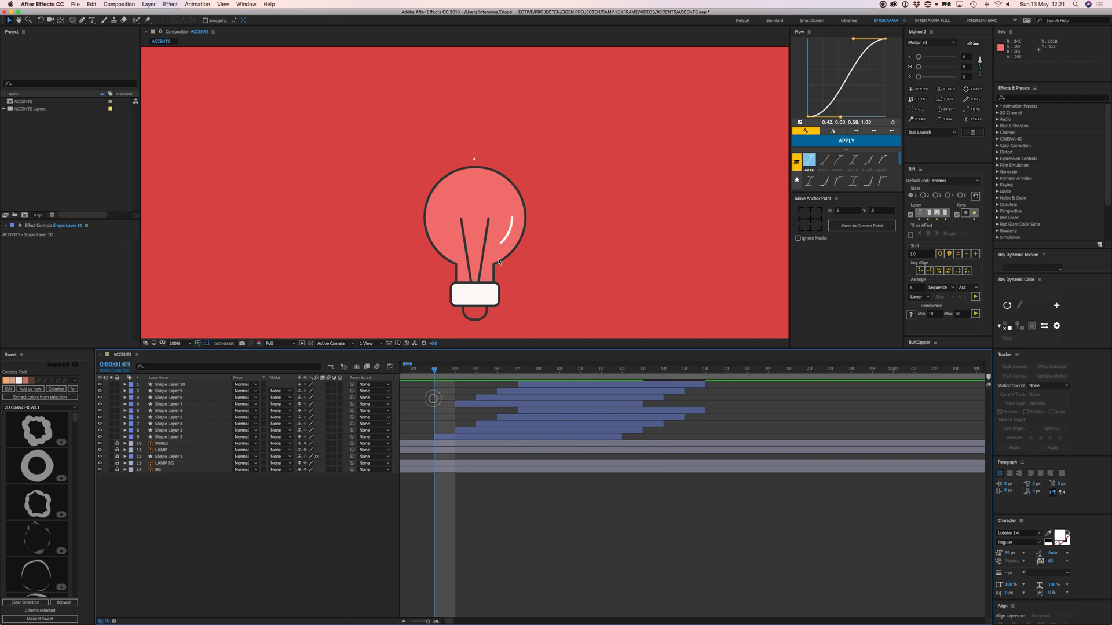
pyautogui.scroll(-1, 489, 296)
pyautogui.press('space')
pyautogui.press('space')
# Step: Move Shape Layer 1 so its glow starts at 1:03, then preview from 1:00
pyautogui.click(451, 369)
pyautogui.press(';')
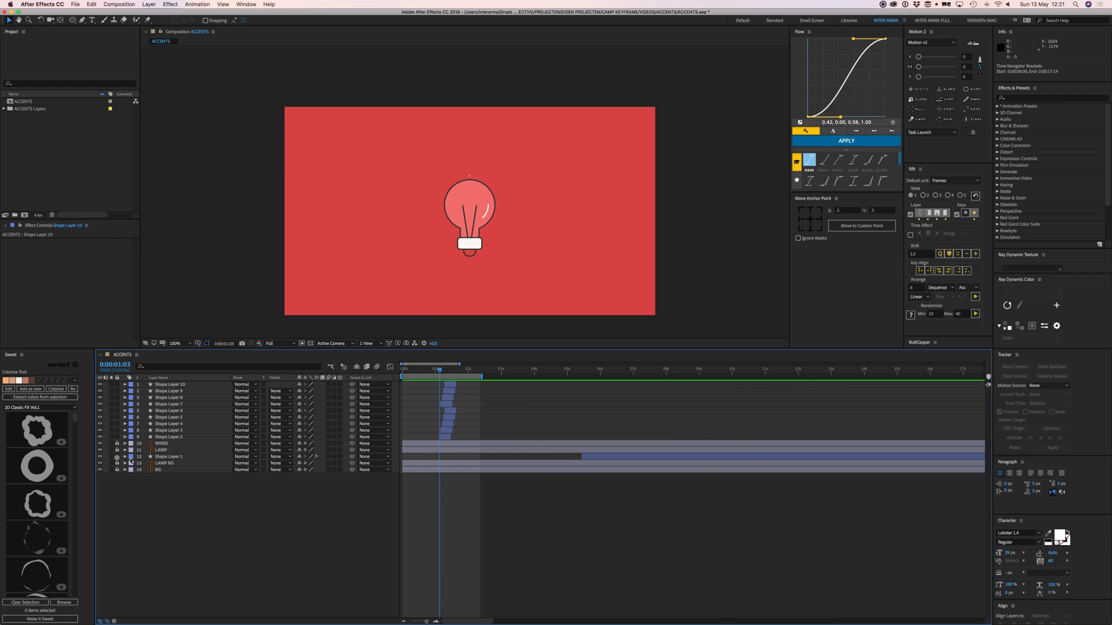
pyautogui.moveTo(593, 458); pyautogui.dragTo(453, 462)
pyautogui.press(';')
pyautogui.moveTo(539, 456); pyautogui.dragTo(520, 456)
pyautogui.moveTo(513, 373); pyautogui.dragTo(450, 377)
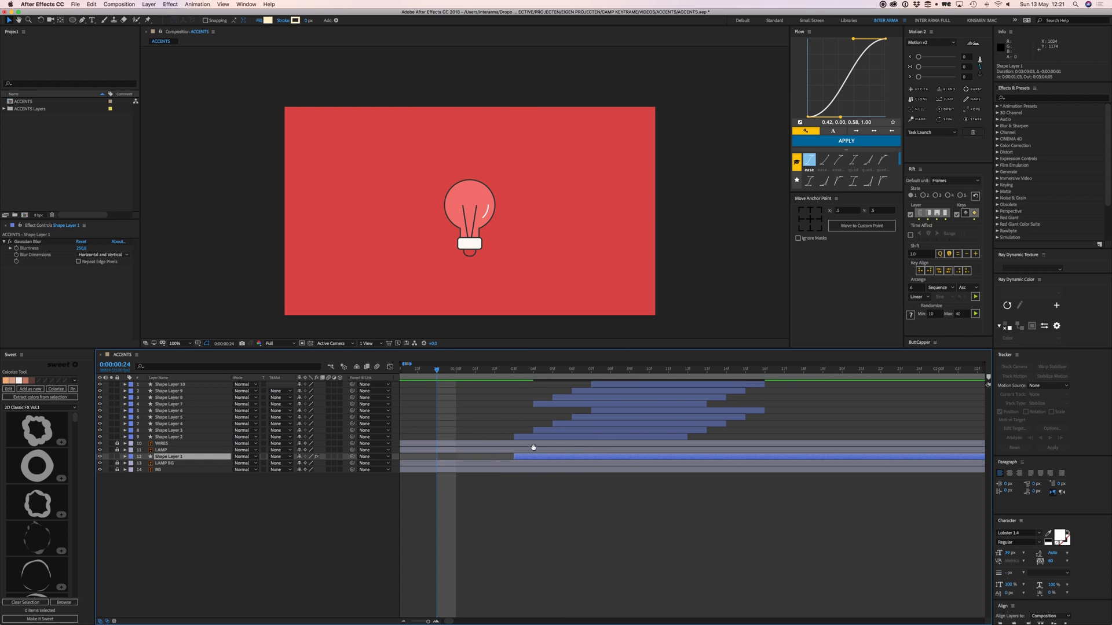
pyautogui.press('space')
# Step: Nudge Shape Layer 1 later, then one frame back, previewing the glow timing
pyautogui.press('space')
pyautogui.click(534, 458)
pyautogui.moveTo(535, 460); pyautogui.dragTo(577, 460)
pyautogui.press('space')
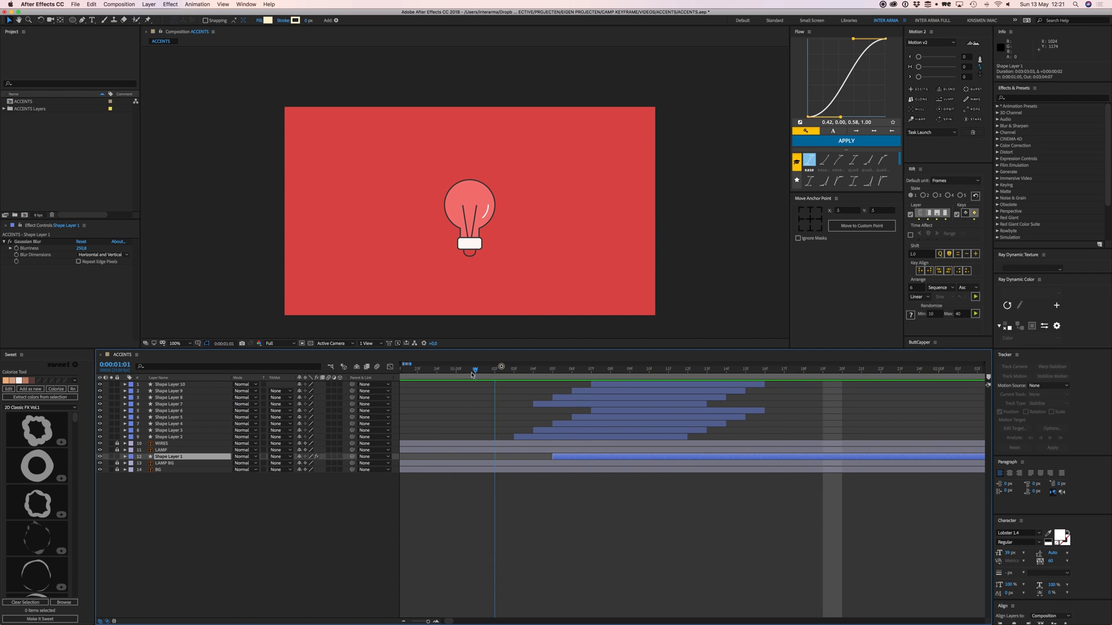
pyautogui.press('space')
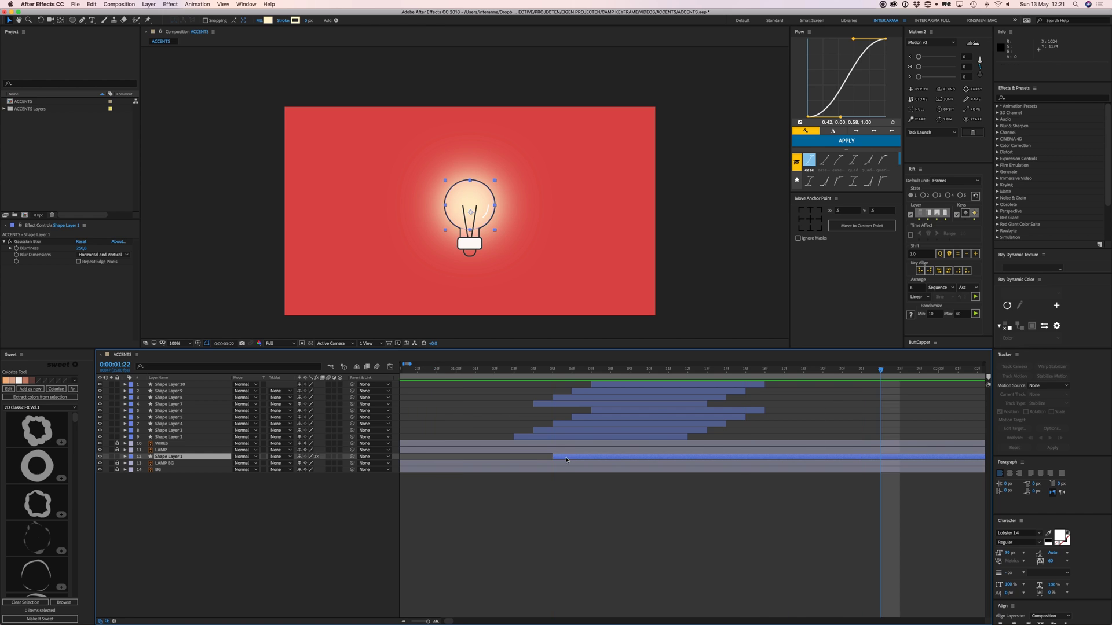
pyautogui.moveTo(567, 457); pyautogui.dragTo(549, 457)
pyautogui.click(471, 374)
pyautogui.click(439, 371)
pyautogui.press('space')
pyautogui.click(481, 367)
pyautogui.press('space')
# Step: Select Shape Layers 2–10 and set their stroke width to 8 px
pyautogui.moveTo(571, 440); pyautogui.dragTo(579, 379)
pyautogui.moveTo(305, 21); pyautogui.dragTo(313, 22)
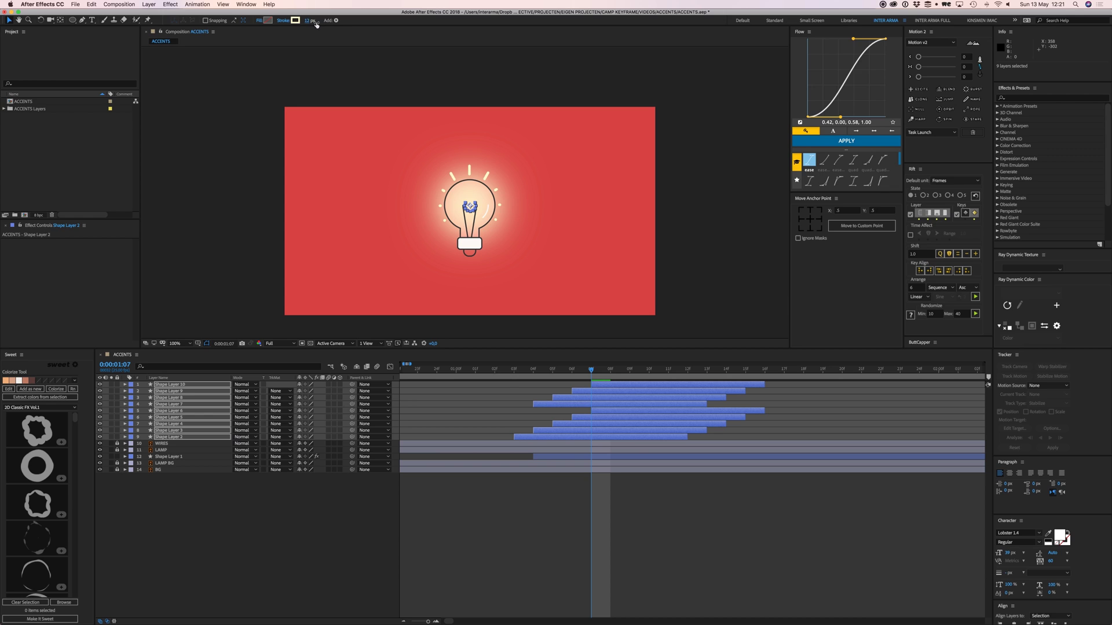
pyautogui.moveTo(550, 371); pyautogui.dragTo(588, 381)
pyautogui.press('space')
pyautogui.click(310, 20)
pyautogui.write('8')
pyautogui.press('Return')
pyautogui.click(533, 368)
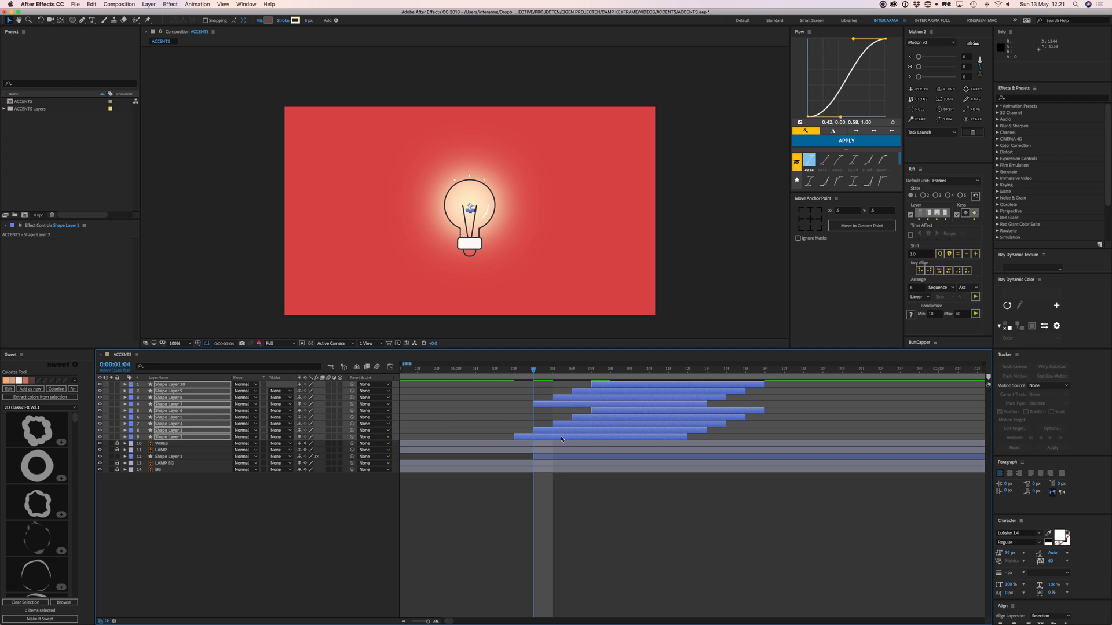
# Step: Pre-compose the selected ray layers into a comp named ACCENTS
pyautogui.press('super+shift+c')
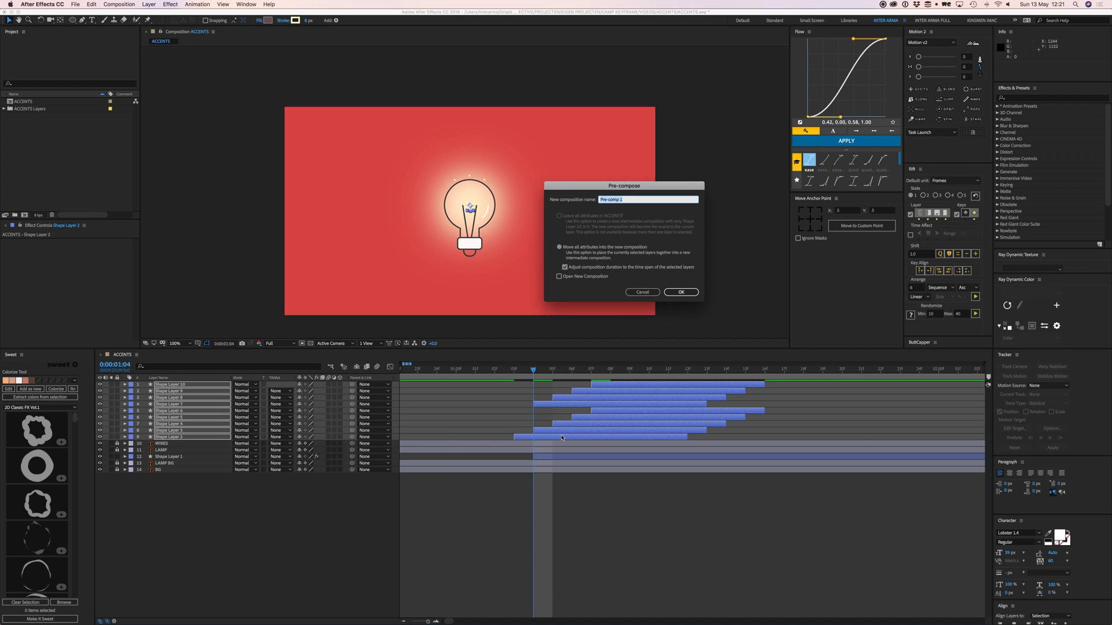
pyautogui.write('ACCENTS')
pyautogui.press('Return')
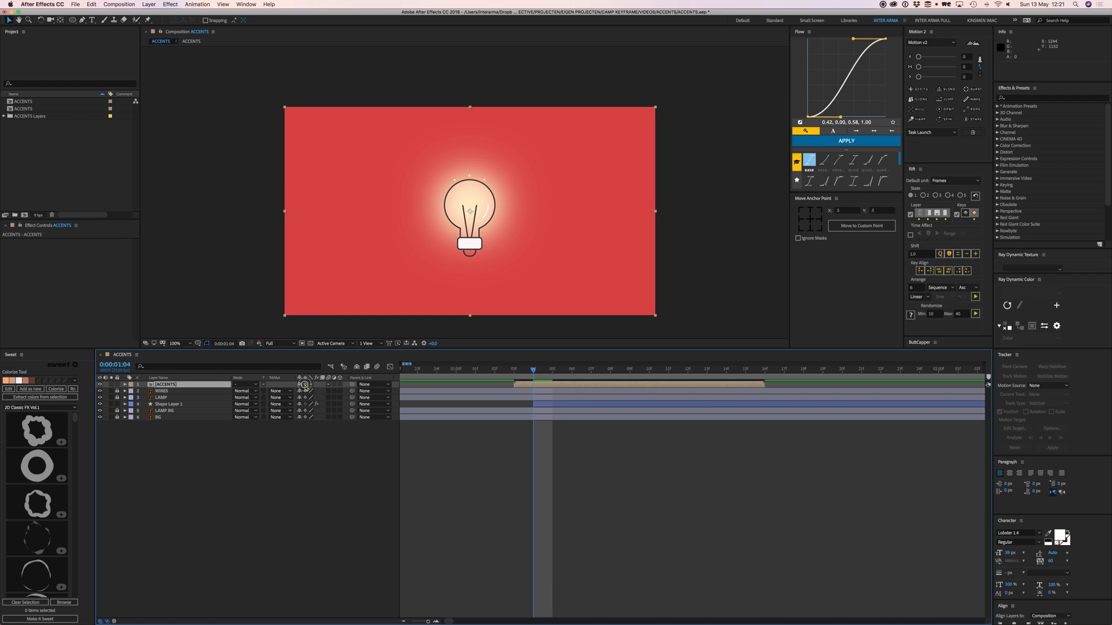
# Step: Scale the ACCENTS layer up to 117% around the bulb and preview
pyautogui.moveTo(656, 316); pyautogui.dragTo(686, 333)
pyautogui.moveTo(534, 369); pyautogui.dragTo(610, 374)
pyautogui.press('space')
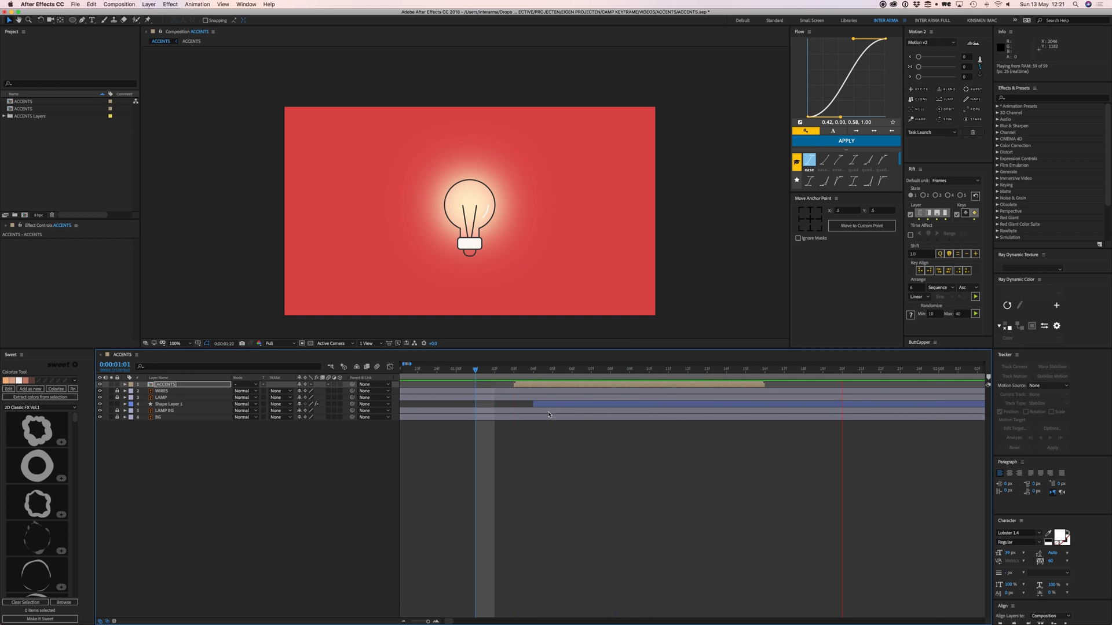
# Step: Set the work area to start at 1:00 and preview the bulb lighting up
pyautogui.moveTo(498, 369); pyautogui.dragTo(456, 371)
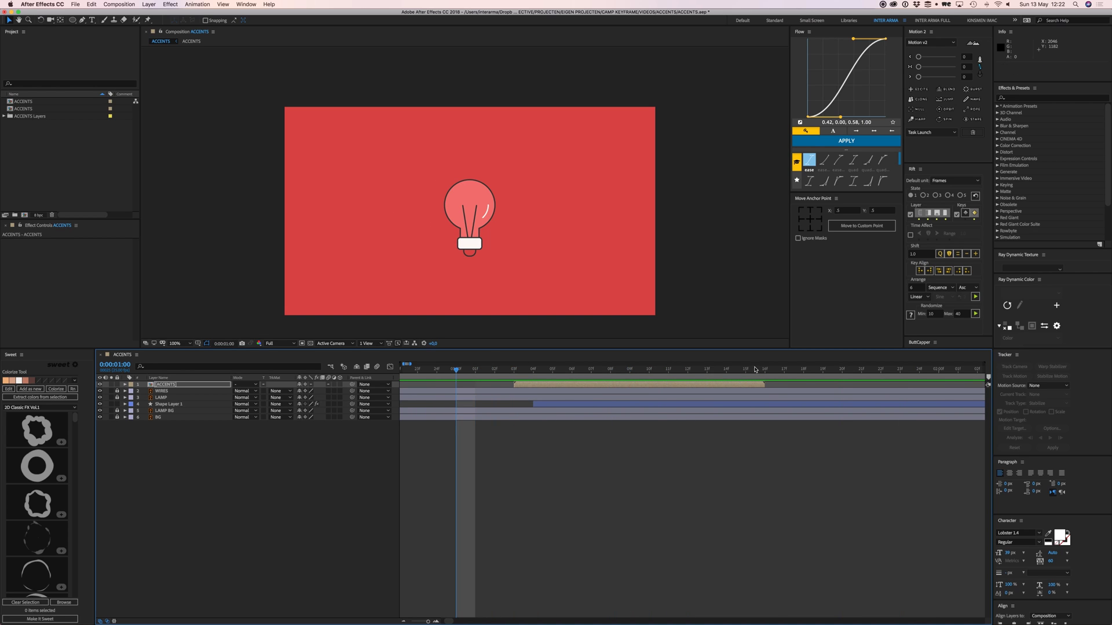
pyautogui.press('b')
pyautogui.press('space')
pyautogui.scroll(-1, 603, 465)
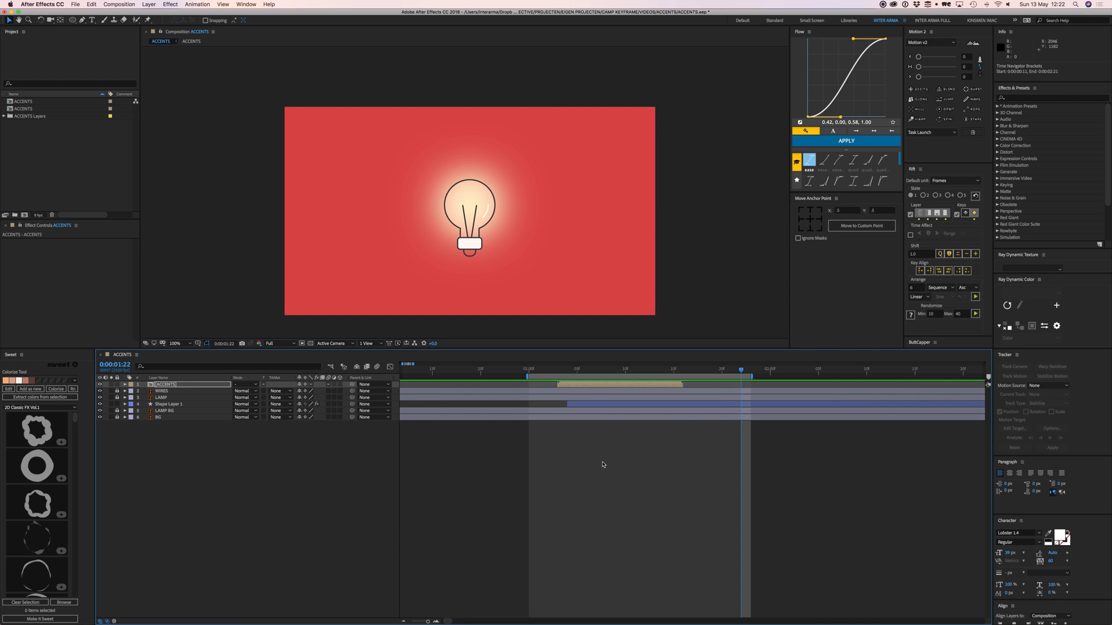